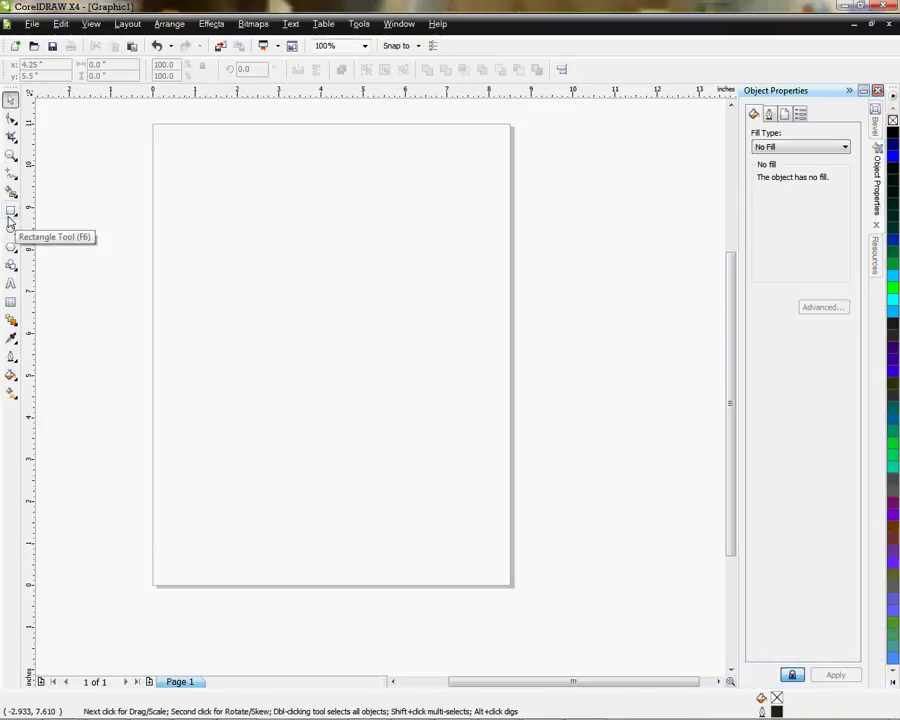
Step: Draw a black-filled rectangle near the top-left of the page
{"action": "left_click", "coordinate": [9, 219]}
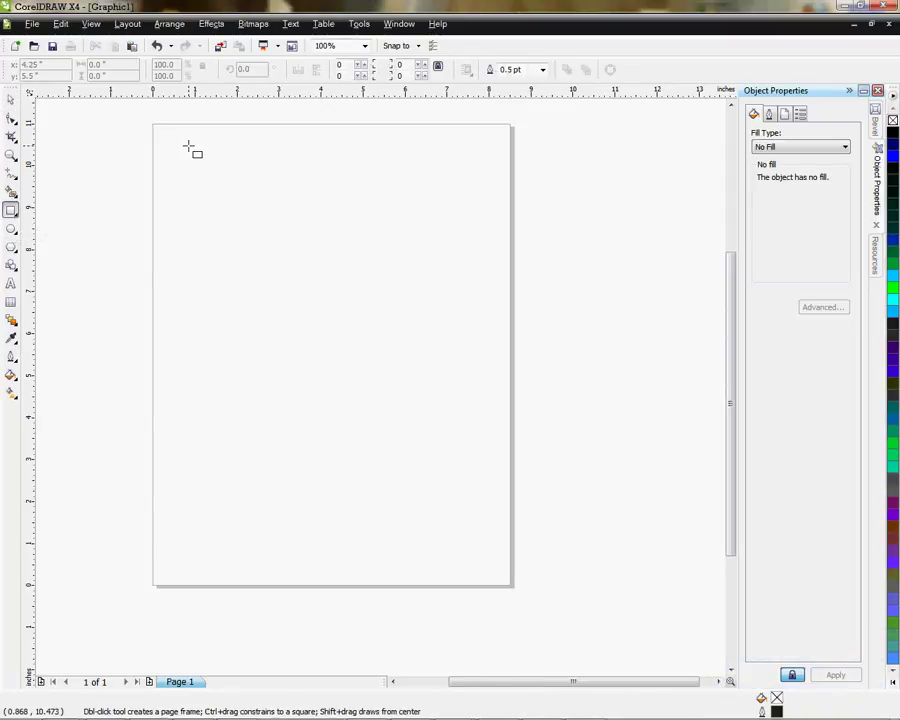
{"action": "left_click_drag", "start_coordinate": [189, 146], "coordinate": [375, 341]}
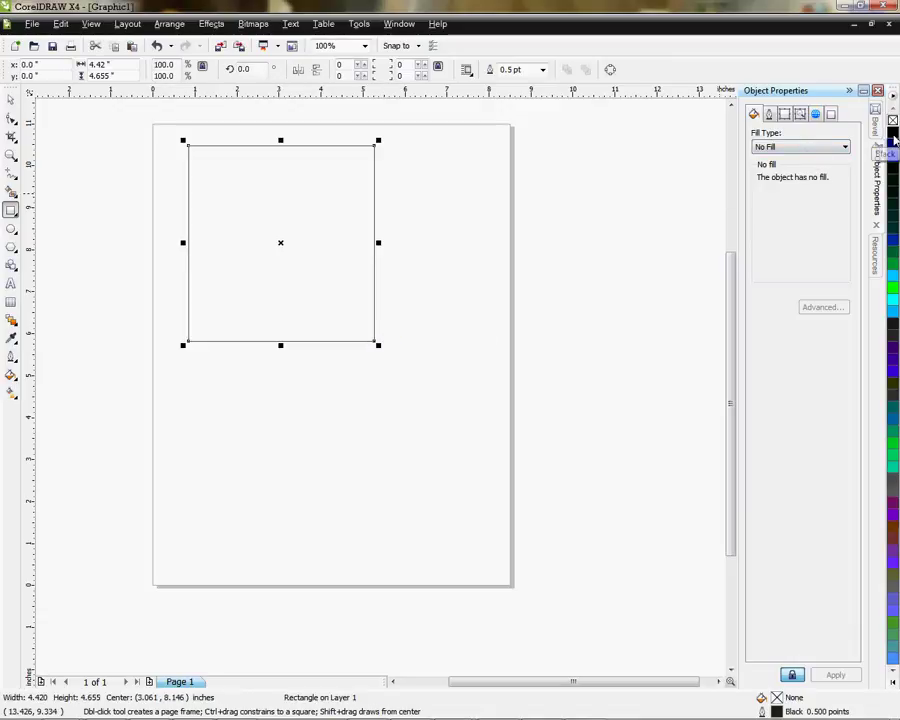
{"action": "left_click", "coordinate": [800, 147]}
{"action": "left_click", "coordinate": [775, 162]}
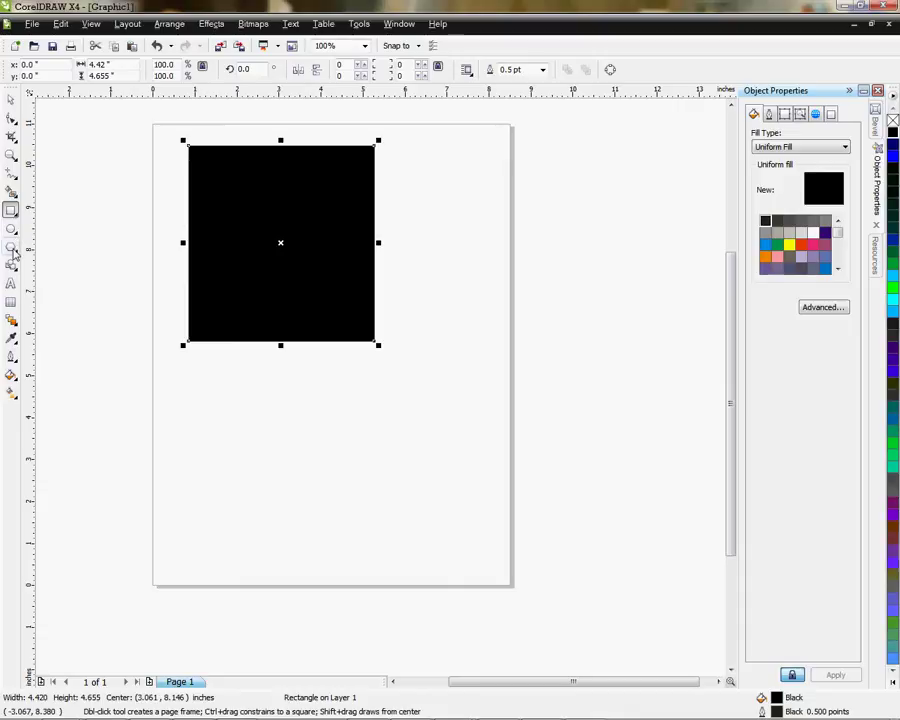
Step: Draw a blue pentagon with no outline in the lower half of the page
{"action": "left_click", "coordinate": [11, 246]}
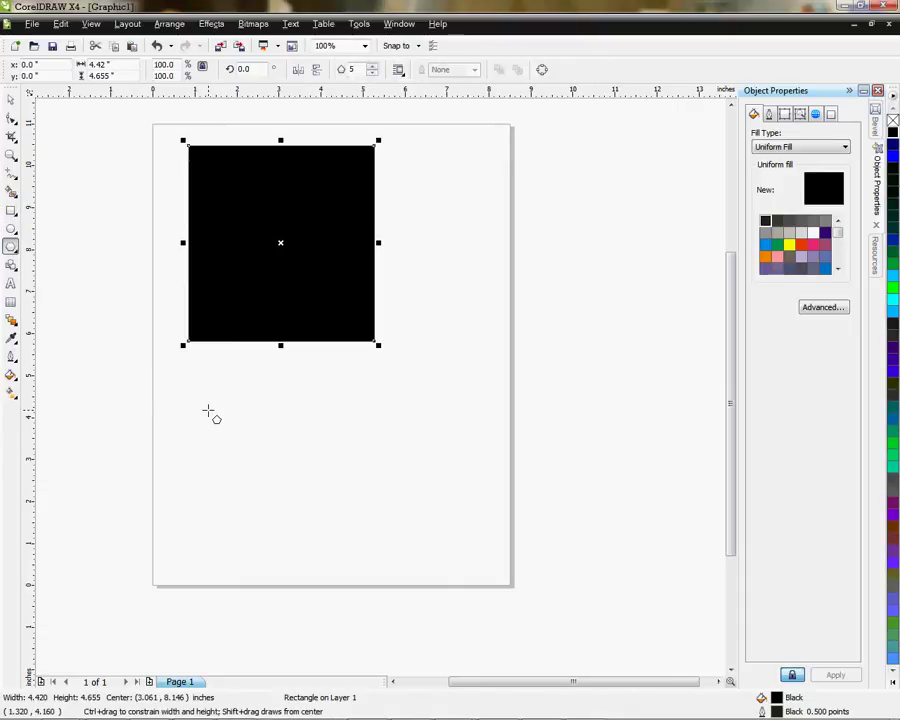
{"action": "left_click_drag", "start_coordinate": [207, 414], "coordinate": [394, 578]}
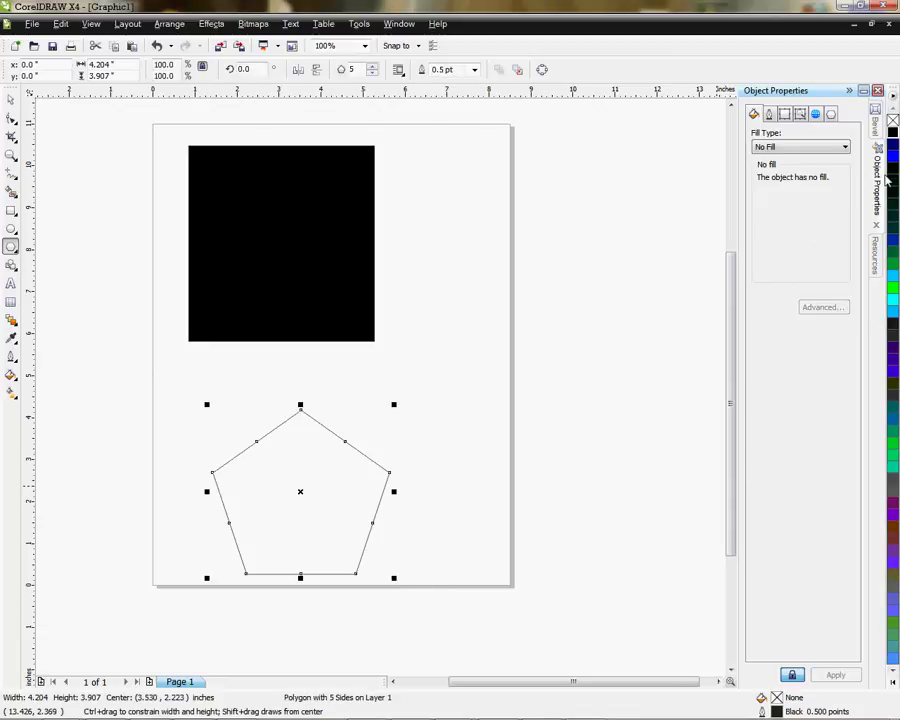
{"action": "left_click", "coordinate": [893, 151]}
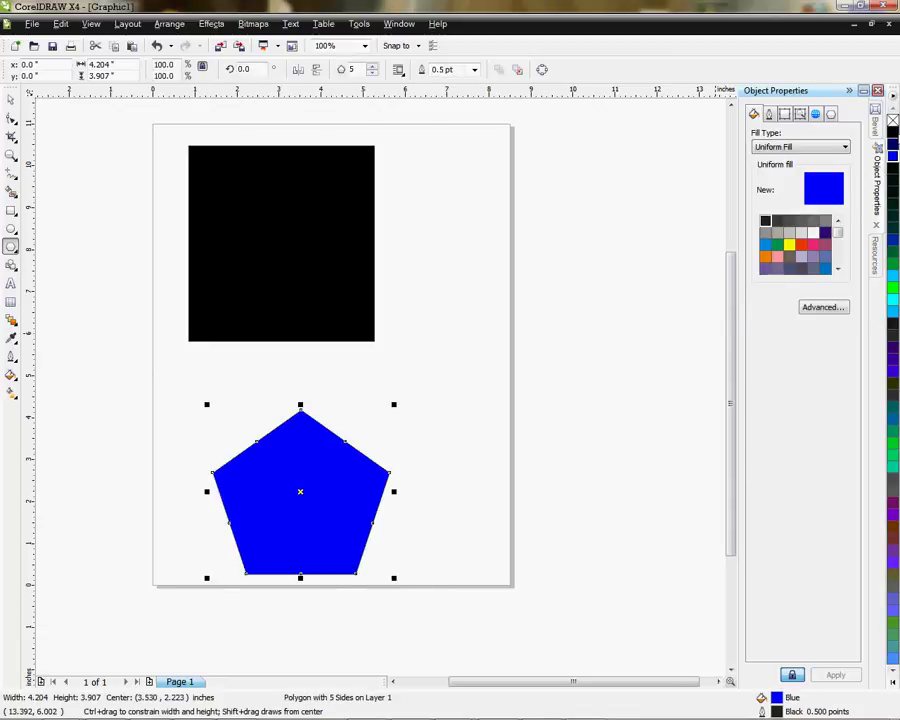
{"action": "right_click", "coordinate": [893, 119]}
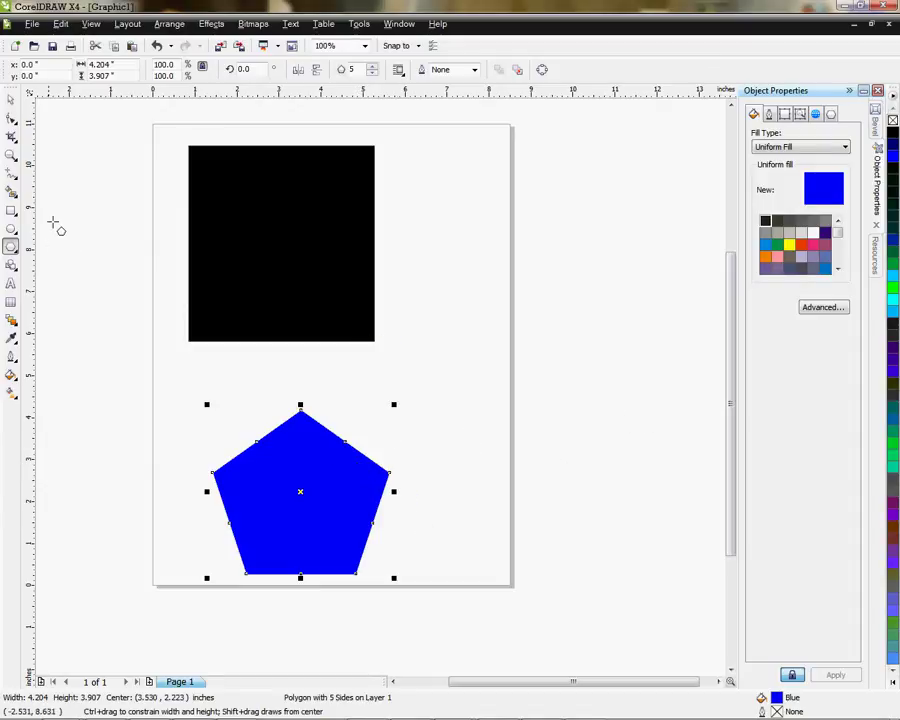
Step: Draw a wide 6.513 by 3.148-inch plum ellipse with no outline, right of the rectangle
{"action": "left_click", "coordinate": [11, 228]}
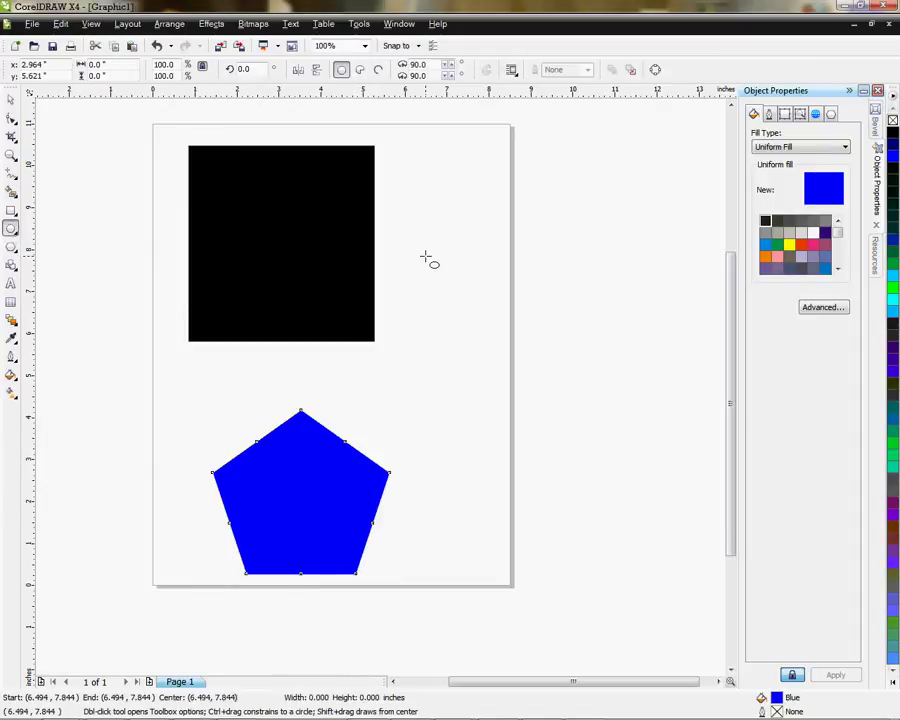
{"action": "left_click_drag", "start_coordinate": [426, 257], "coordinate": [702, 392]}
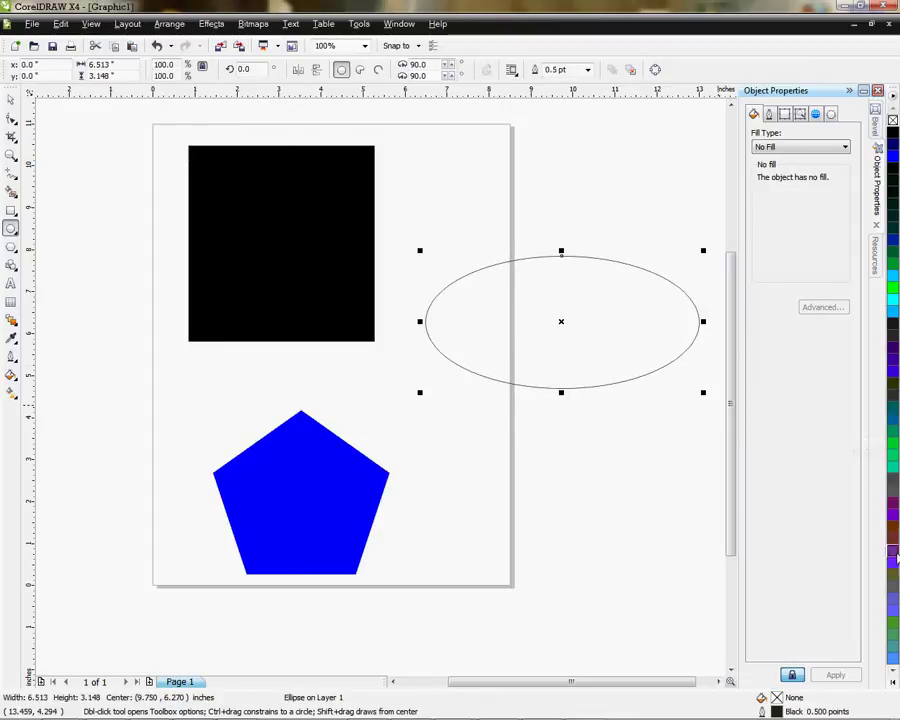
{"action": "left_click", "coordinate": [893, 503]}
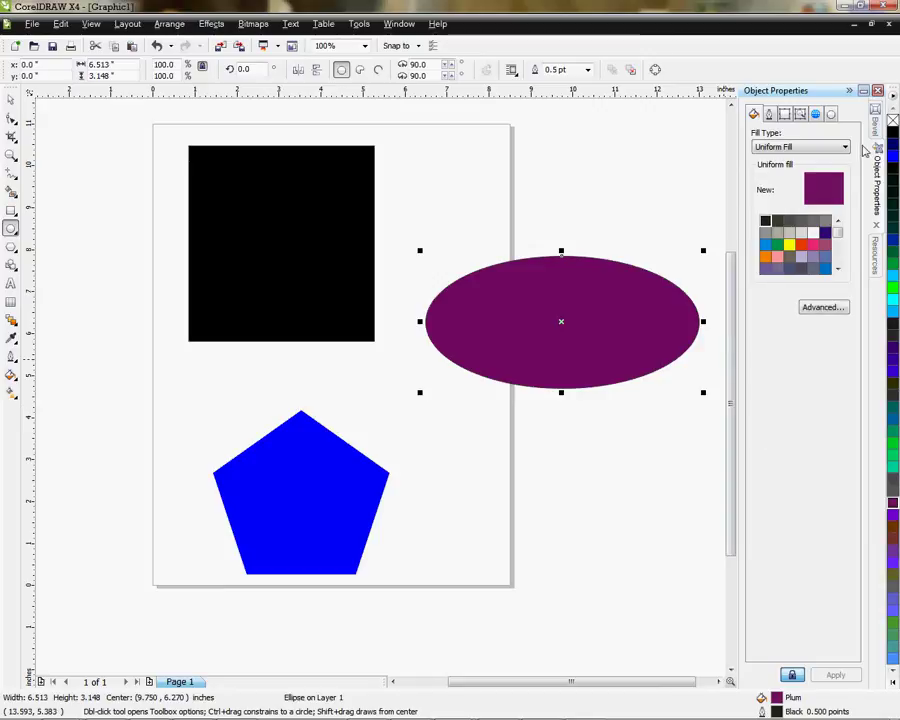
{"action": "right_click", "coordinate": [893, 120]}
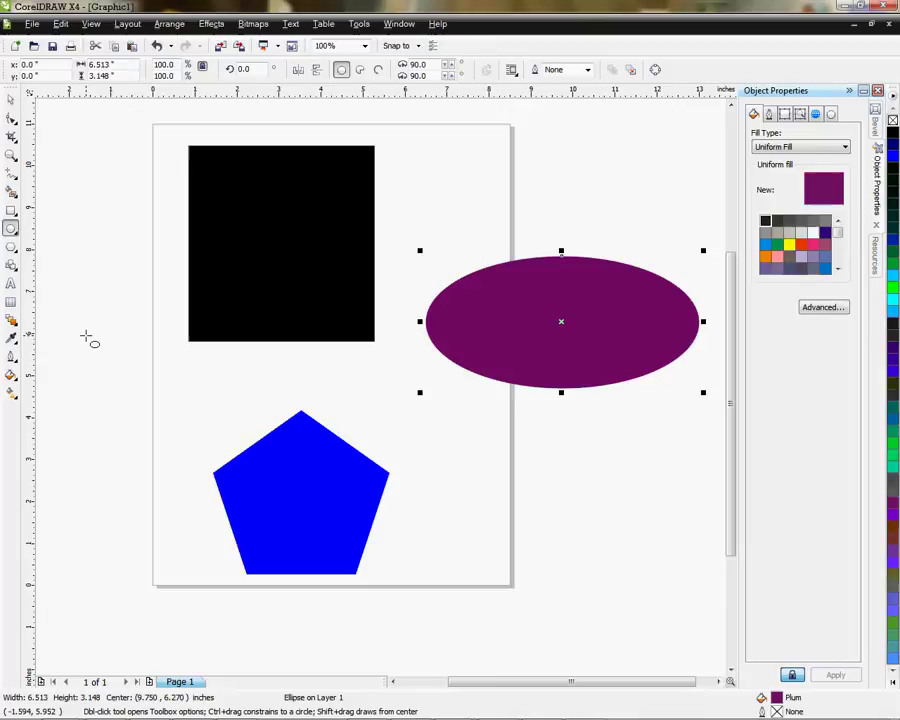
Step: Draw a 5.023-inch Grass Green circle with no outline below the plum ellipse
{"action": "left_click_drag", "start_coordinate": [86, 337], "coordinate": [296, 546]}
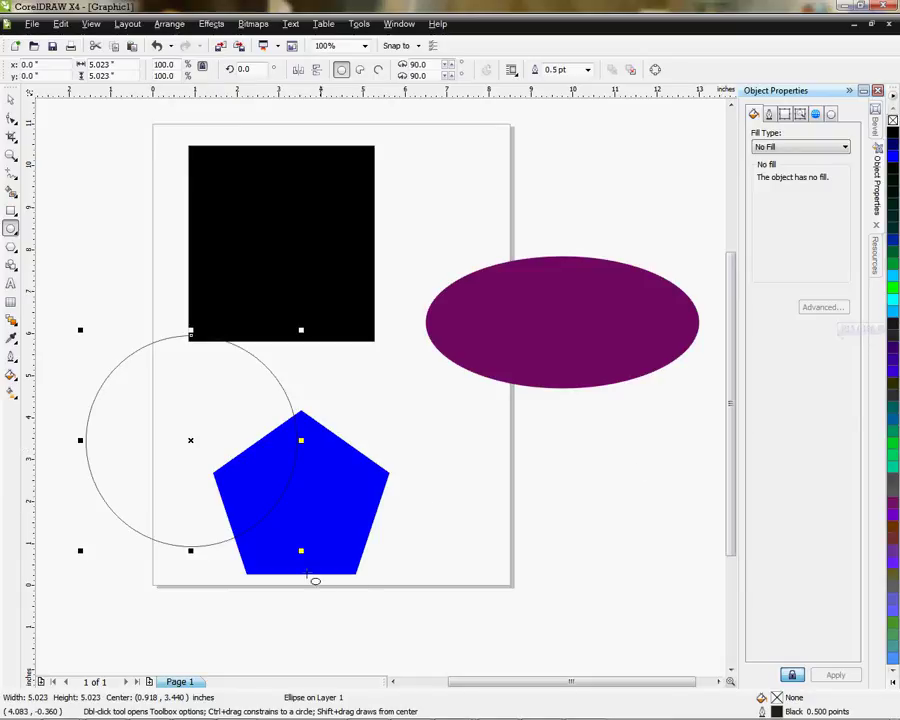
{"action": "left_click_drag", "start_coordinate": [188, 441], "coordinate": [553, 514]}
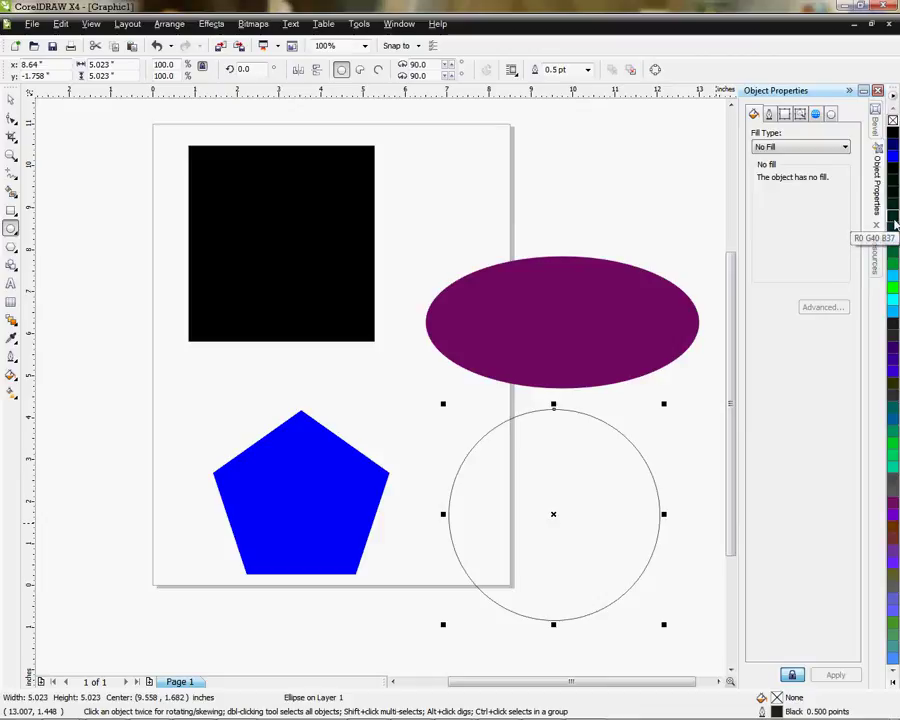
{"action": "left_click", "coordinate": [889, 291]}
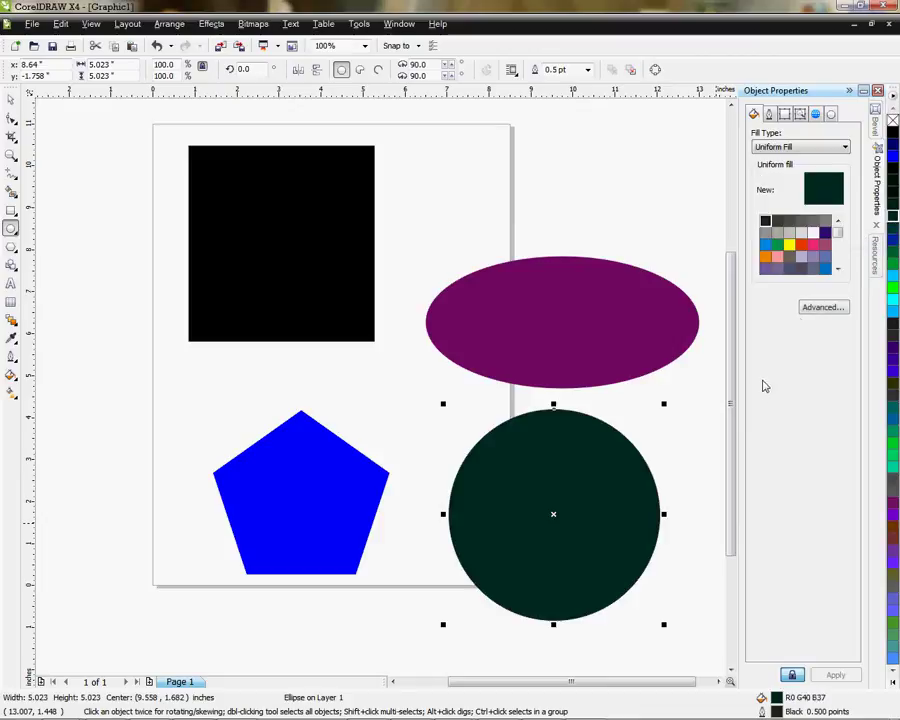
{"action": "left_click", "coordinate": [890, 262]}
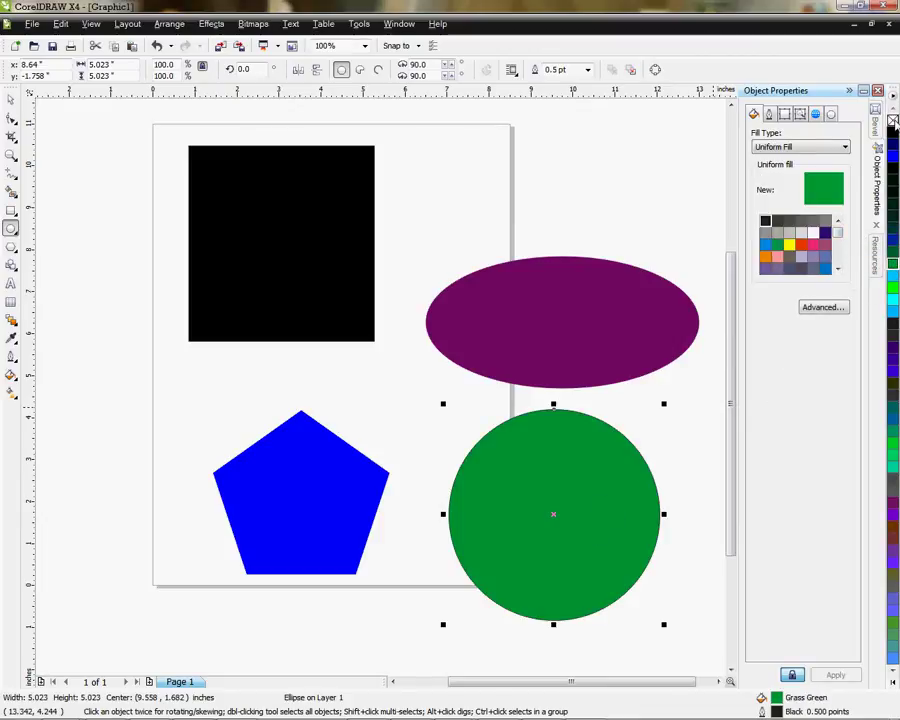
{"action": "right_click", "coordinate": [893, 120]}
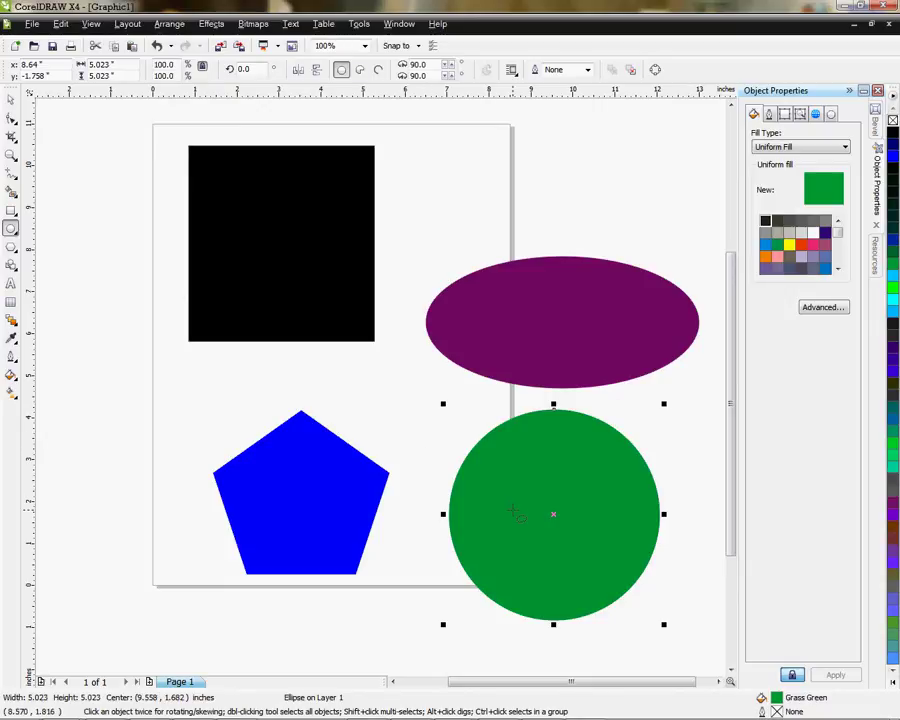
{"action": "left_click", "coordinate": [9, 96]}
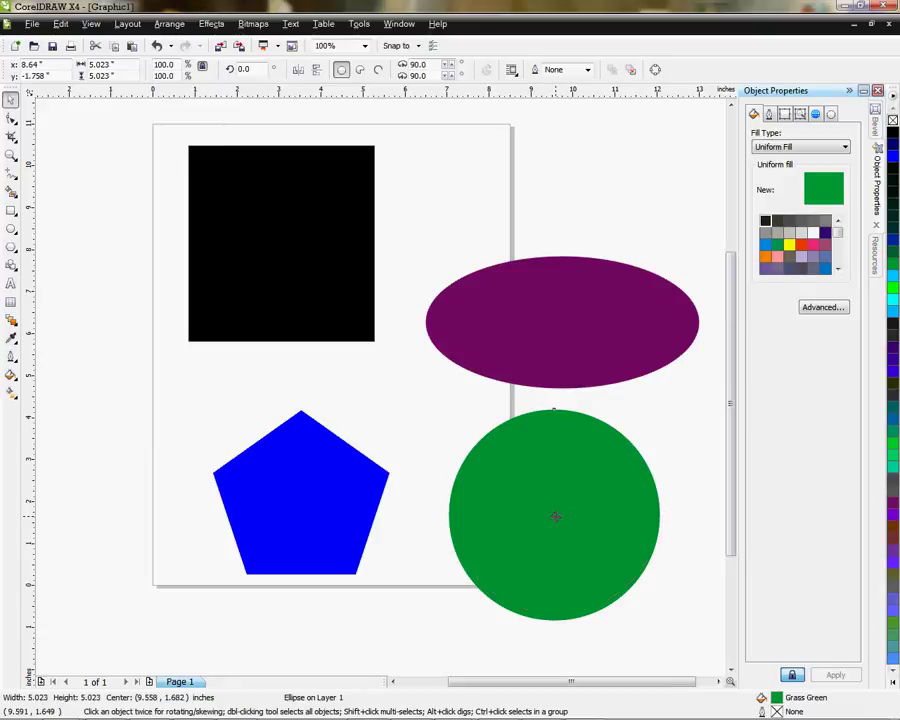
Step: Nudge the green circle down-right and raise the plum ellipse higher on the page
{"action": "left_click_drag", "start_coordinate": [553, 514], "coordinate": [583, 539]}
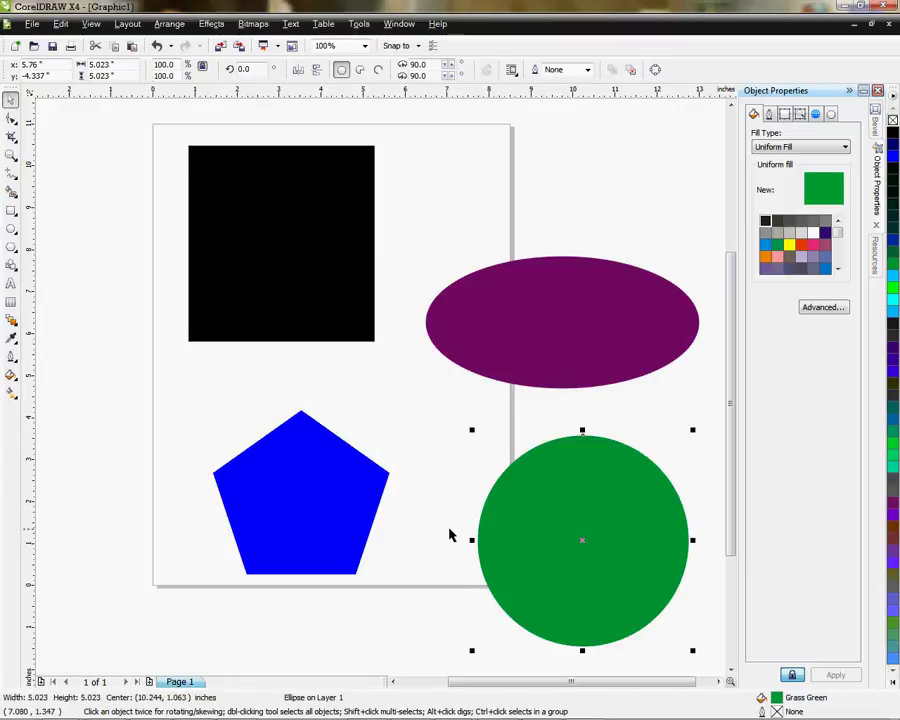
{"action": "left_click", "coordinate": [536, 376]}
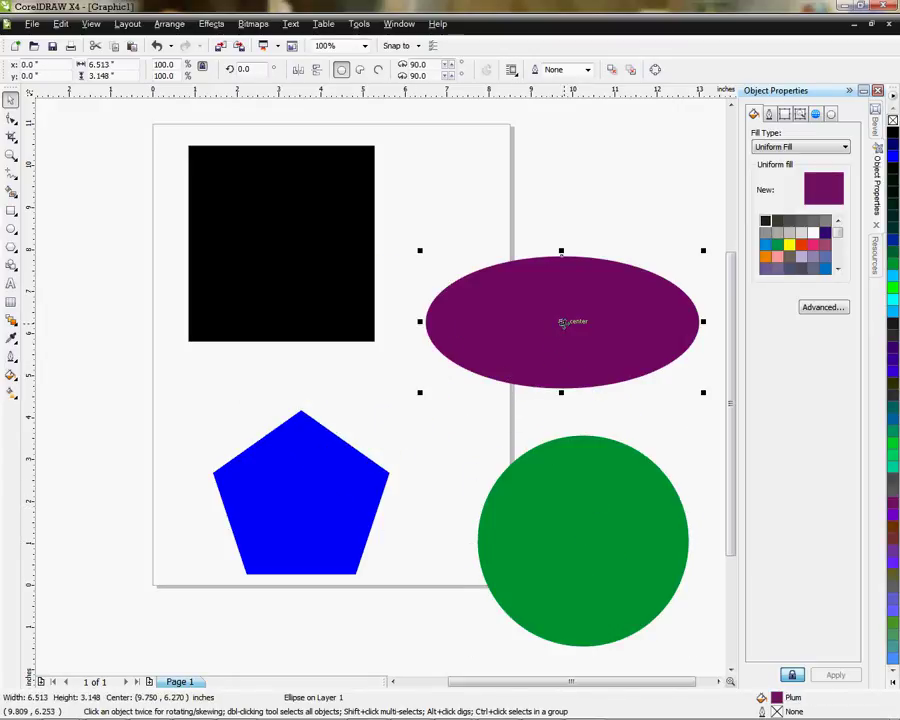
{"action": "left_click_drag", "start_coordinate": [561, 322], "coordinate": [558, 249]}
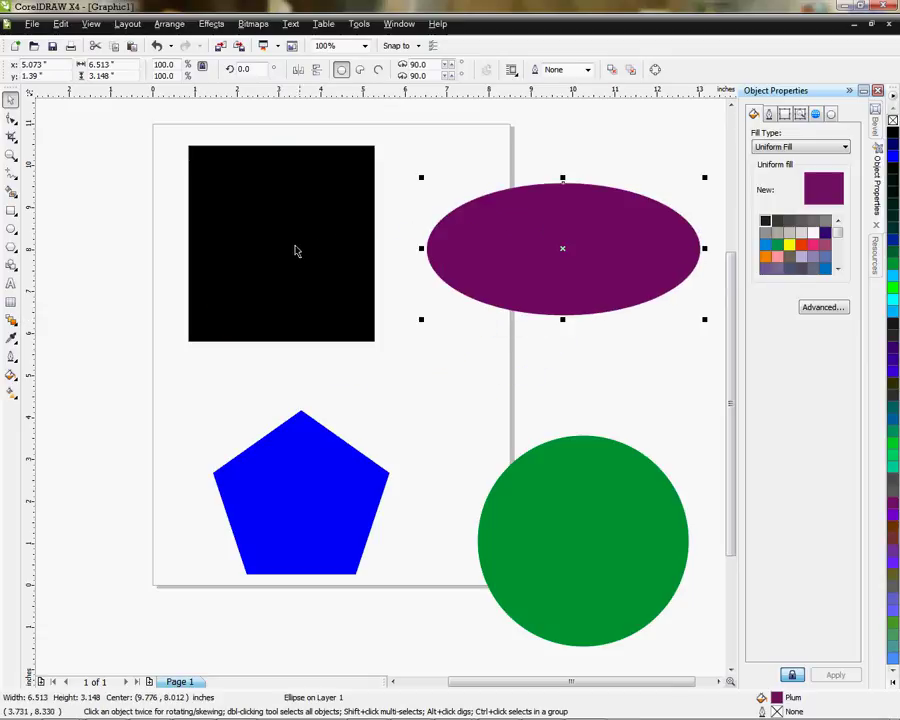
Step: Move the black rectangle to the page's top-left corner
{"action": "left_click", "coordinate": [297, 274]}
{"action": "left_click_drag", "start_coordinate": [281, 243], "coordinate": [499, 247]}
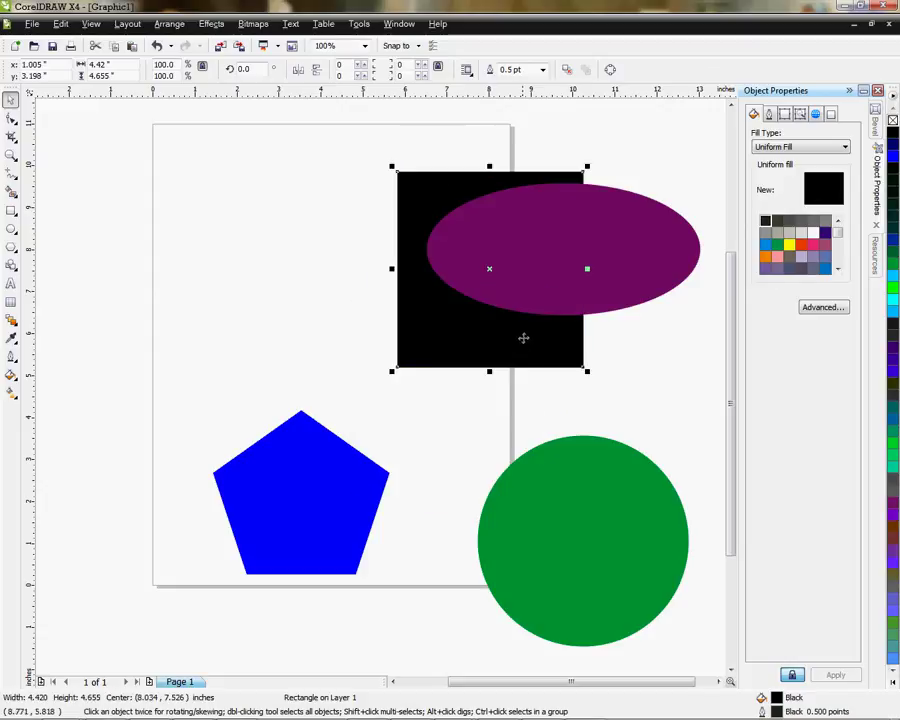
{"action": "left_click", "coordinate": [473, 326]}
{"action": "left_click", "coordinate": [478, 336]}
{"action": "left_click_drag", "start_coordinate": [488, 268], "coordinate": [255, 230]}
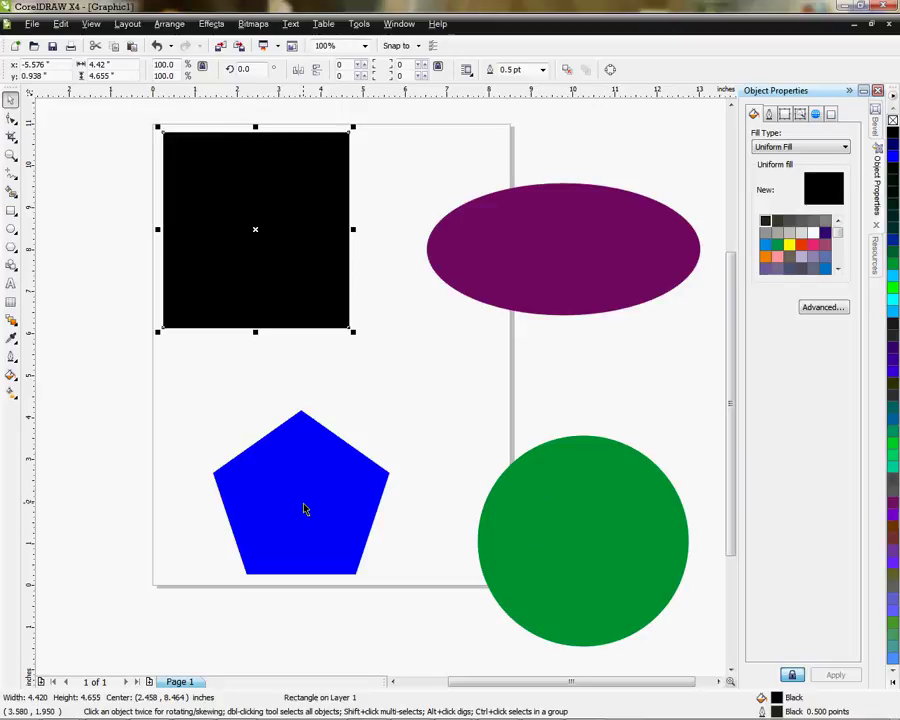
Step: Move the pentagon, plum ellipse and green circle so they overlap the black rectangle
{"action": "left_click_drag", "start_coordinate": [355, 513], "coordinate": [201, 346]}
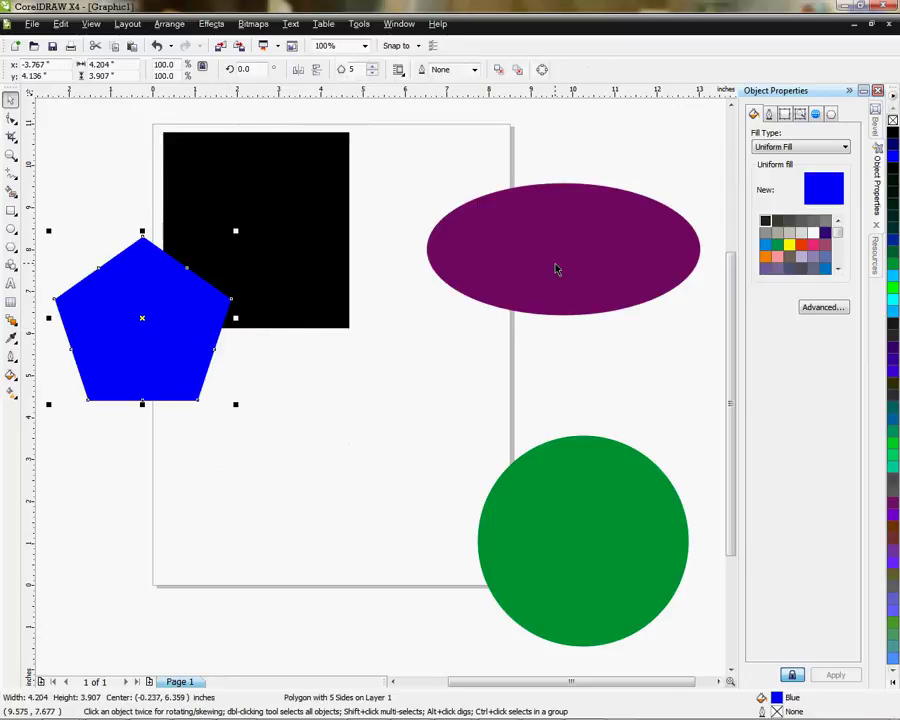
{"action": "left_click_drag", "start_coordinate": [557, 268], "coordinate": [385, 230]}
{"action": "left_click_drag", "start_coordinate": [556, 516], "coordinate": [271, 299]}
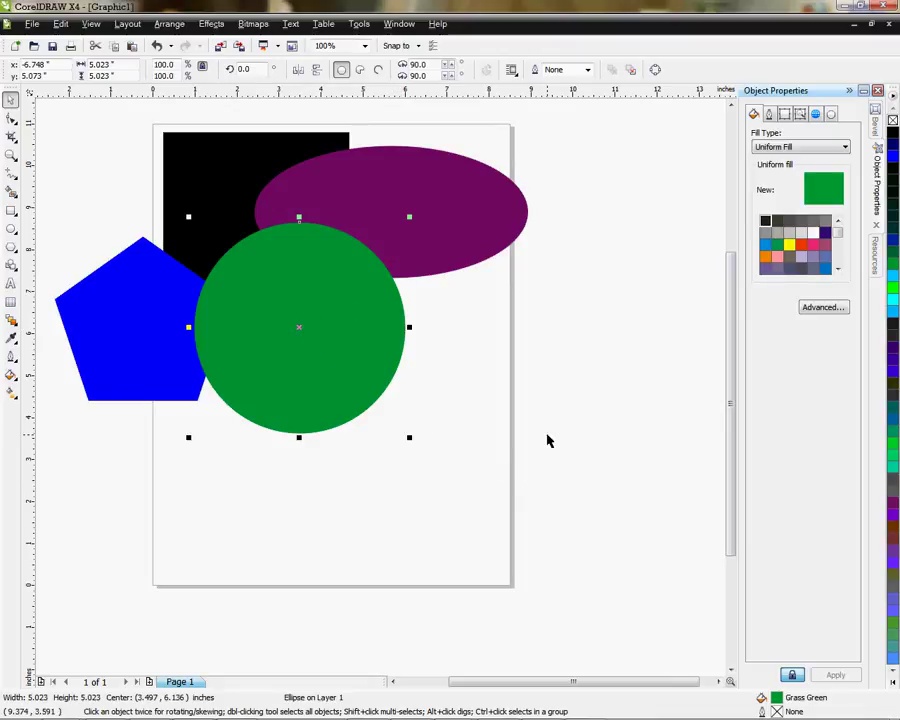
Step: Send the green circle back one level, behind the purple oval
{"action": "left_click", "coordinate": [580, 440]}
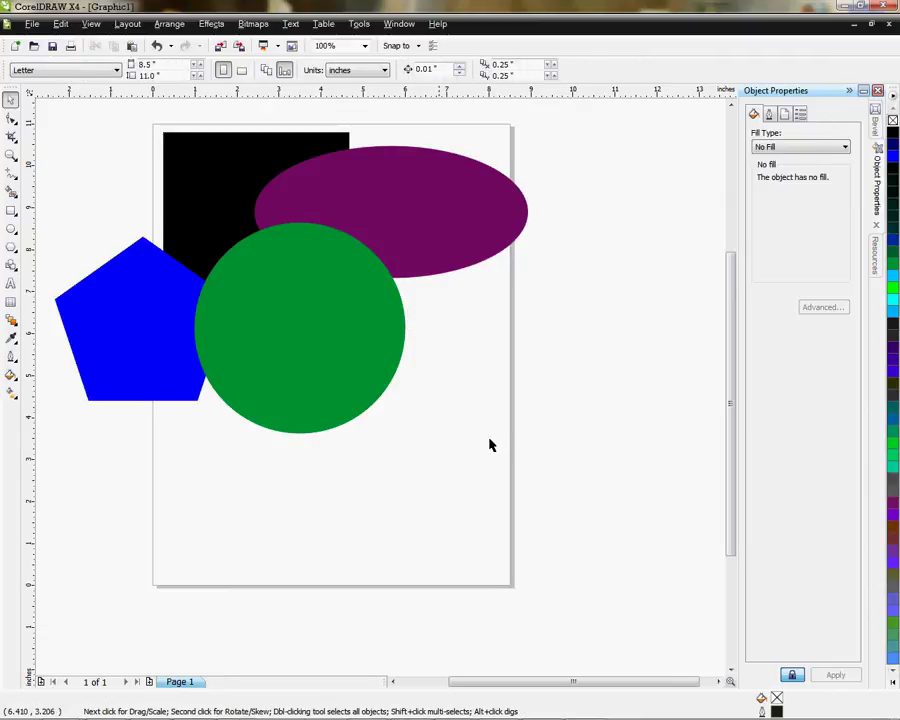
{"action": "left_click", "coordinate": [321, 372]}
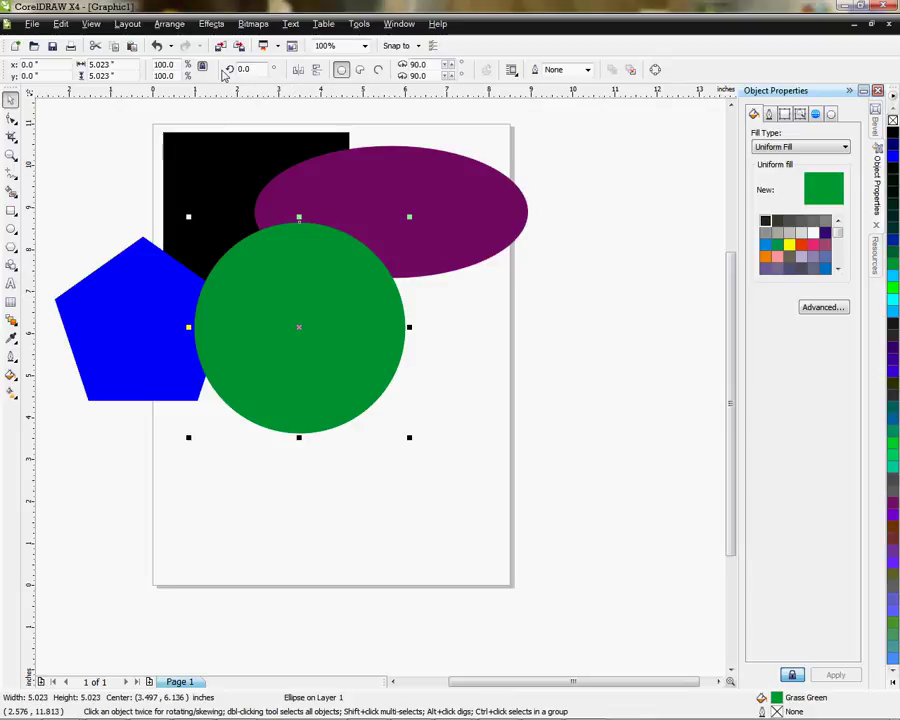
{"action": "left_click", "coordinate": [170, 24]}
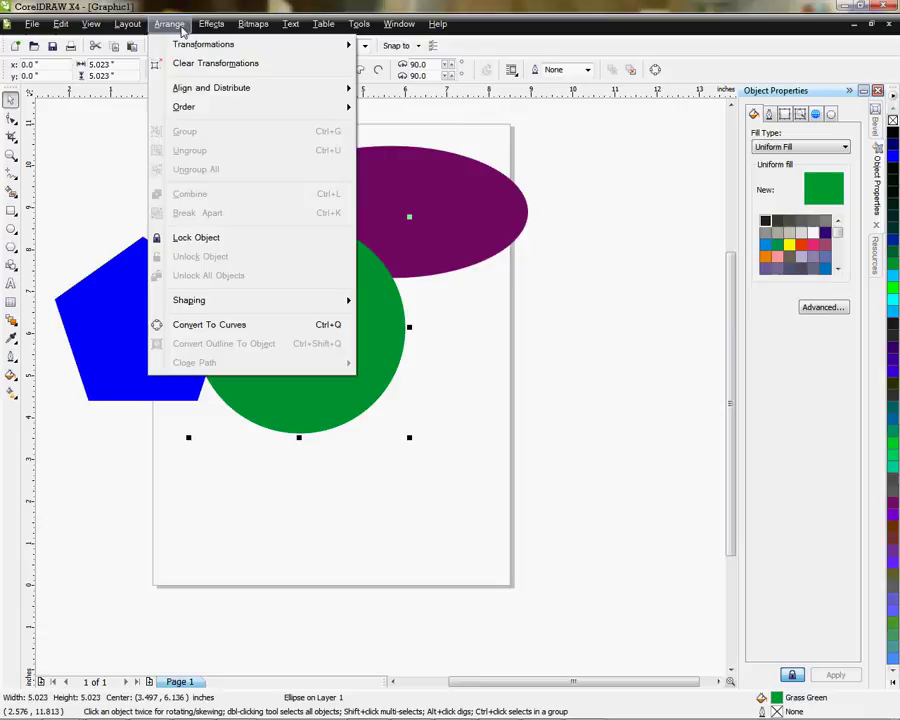
{"action": "mouse_move", "coordinate": [183, 107]}
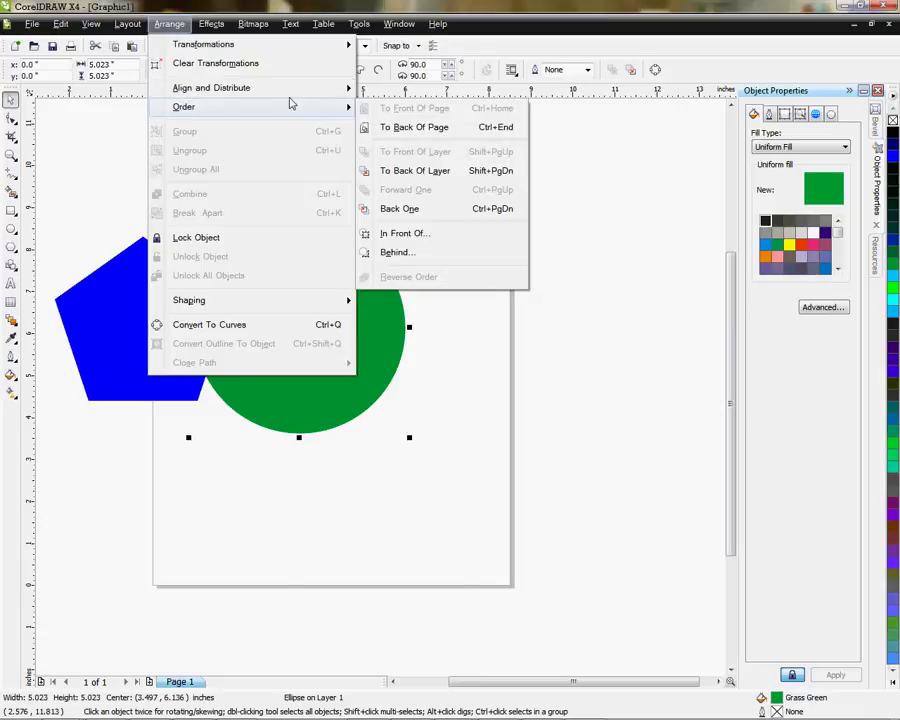
{"action": "left_click", "coordinate": [400, 209]}
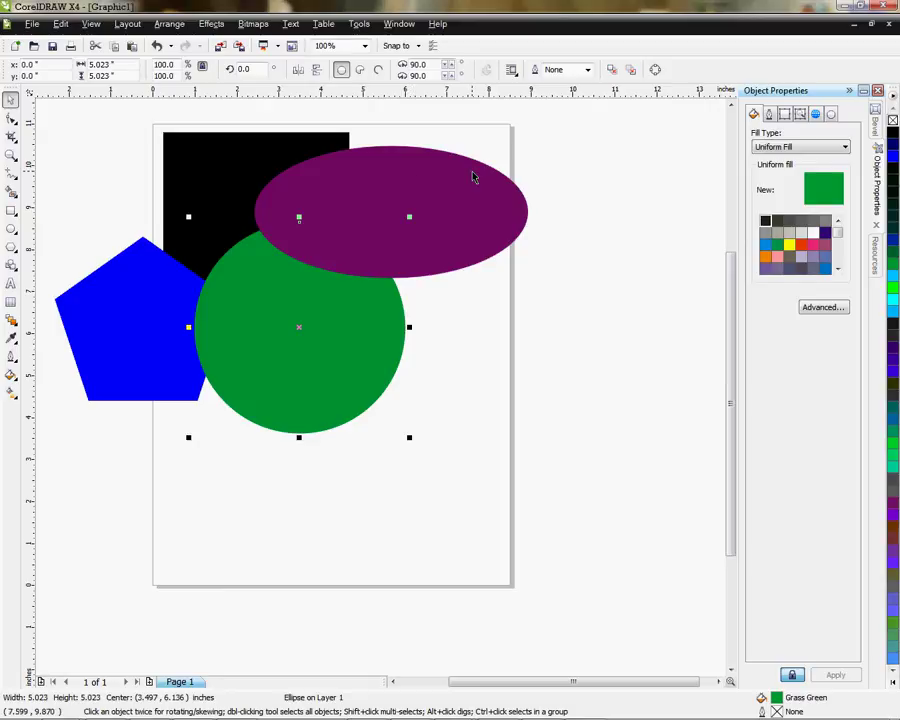
{"action": "left_click", "coordinate": [402, 214]}
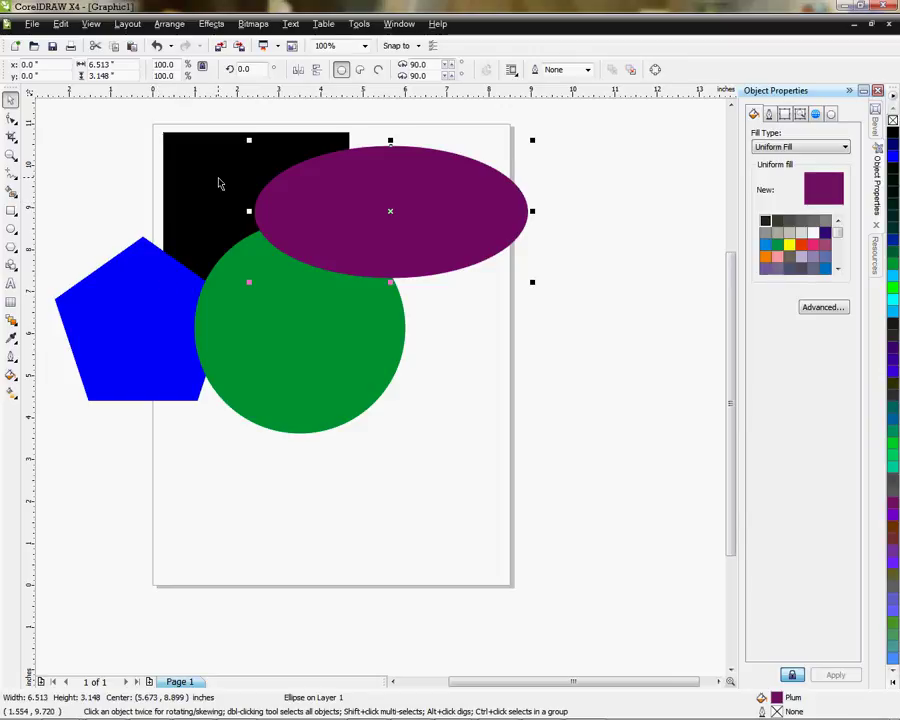
Step: Bring the black rectangle to the front of the page, over the oval, circle and pentagon
{"action": "left_click", "coordinate": [508, 363]}
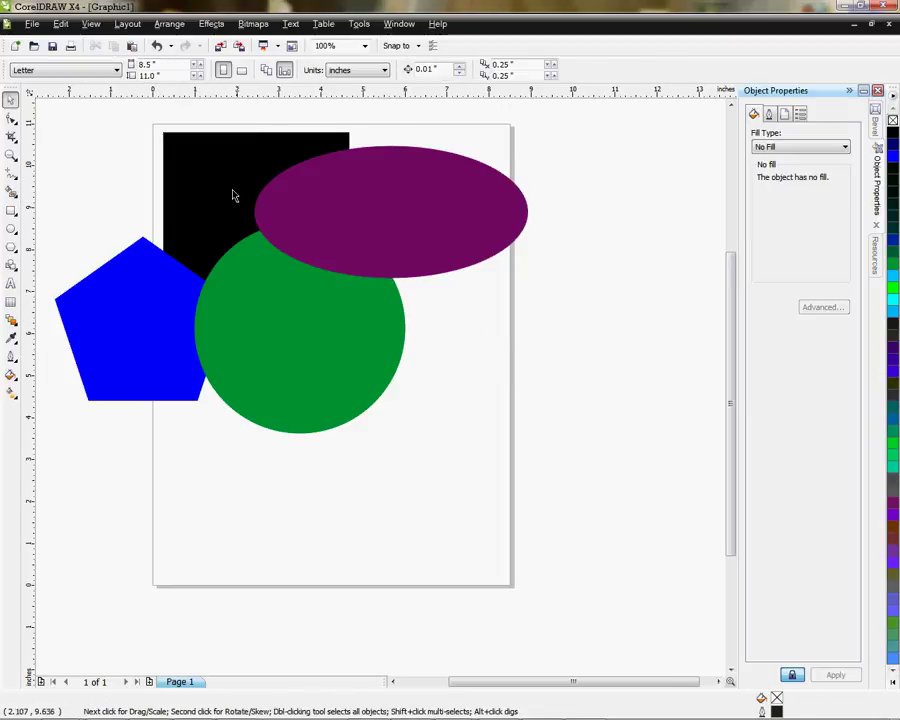
{"action": "left_click", "coordinate": [182, 150]}
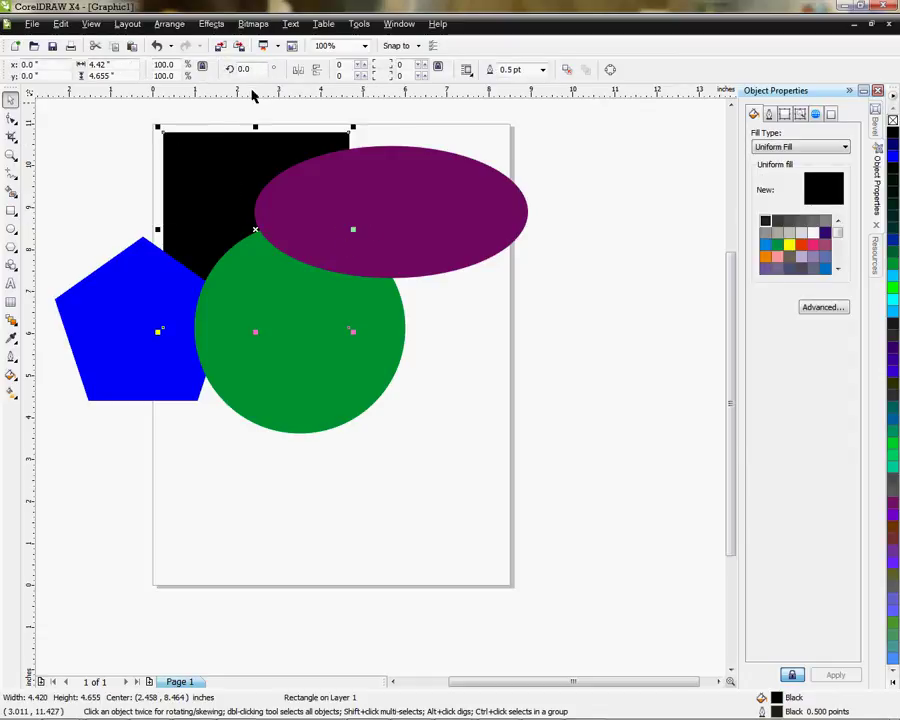
{"action": "left_click", "coordinate": [169, 23]}
{"action": "mouse_move", "coordinate": [211, 115]}
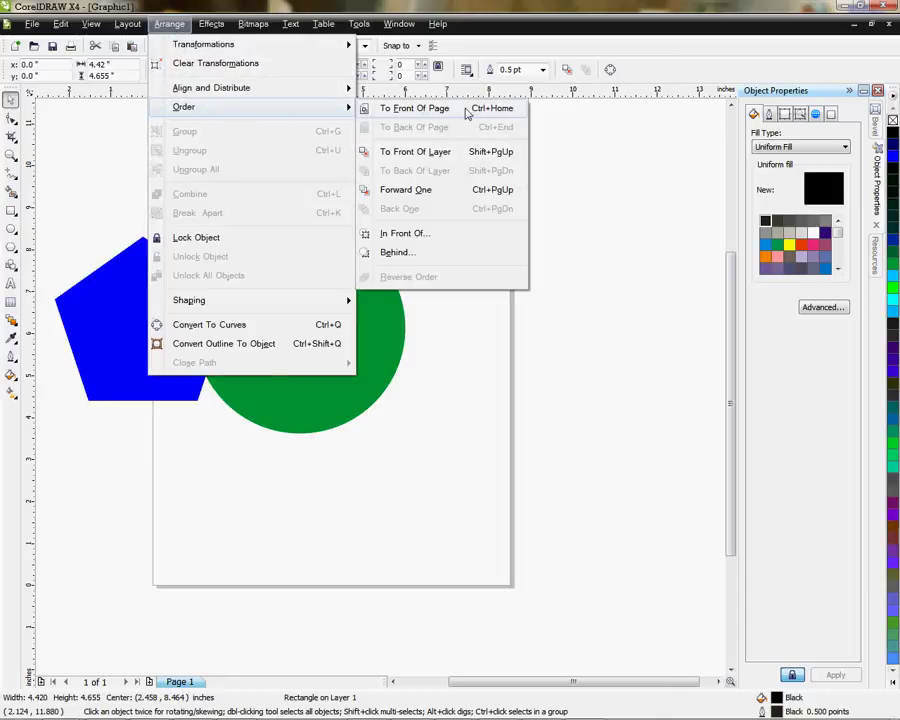
{"action": "left_click", "coordinate": [464, 110]}
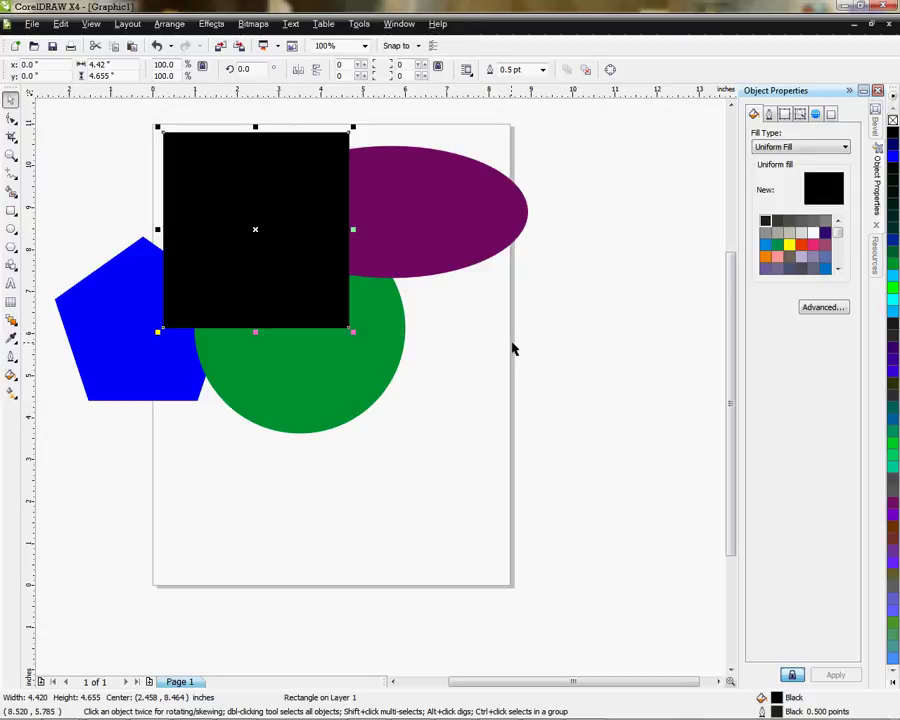
{"action": "left_click", "coordinate": [560, 388]}
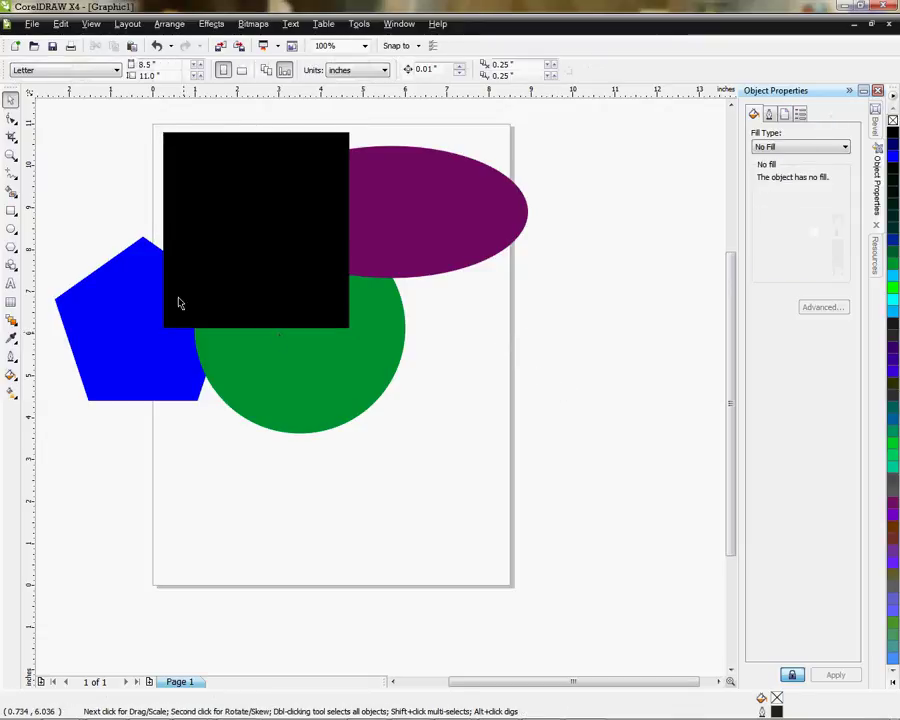
Step: Move the blue pentagon forward one level and place it below the black rectangle
{"action": "left_click", "coordinate": [120, 309]}
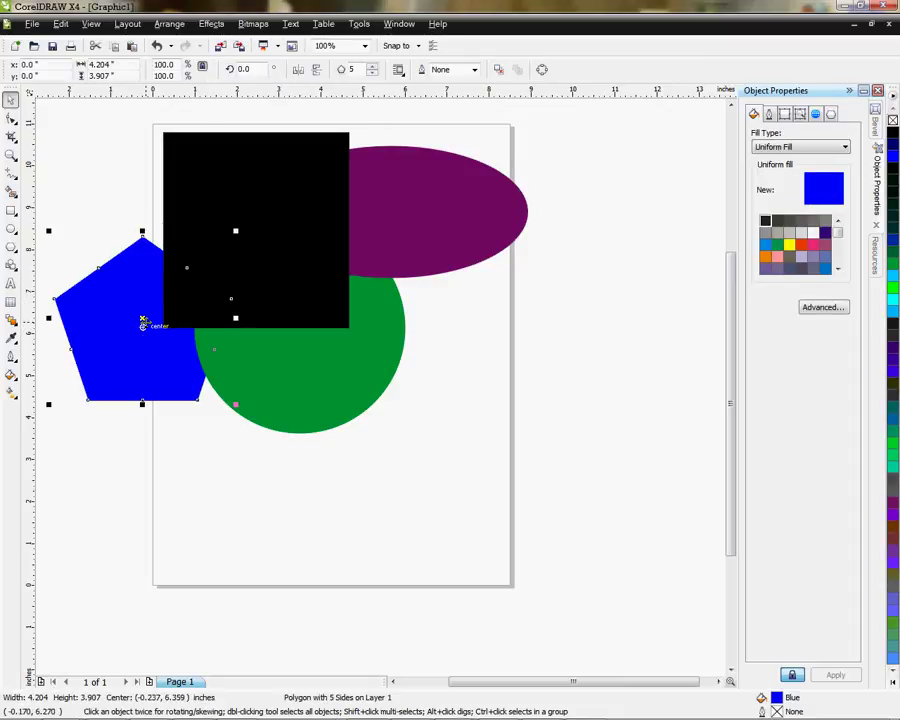
{"action": "left_click", "coordinate": [169, 23]}
{"action": "mouse_move", "coordinate": [221, 108]}
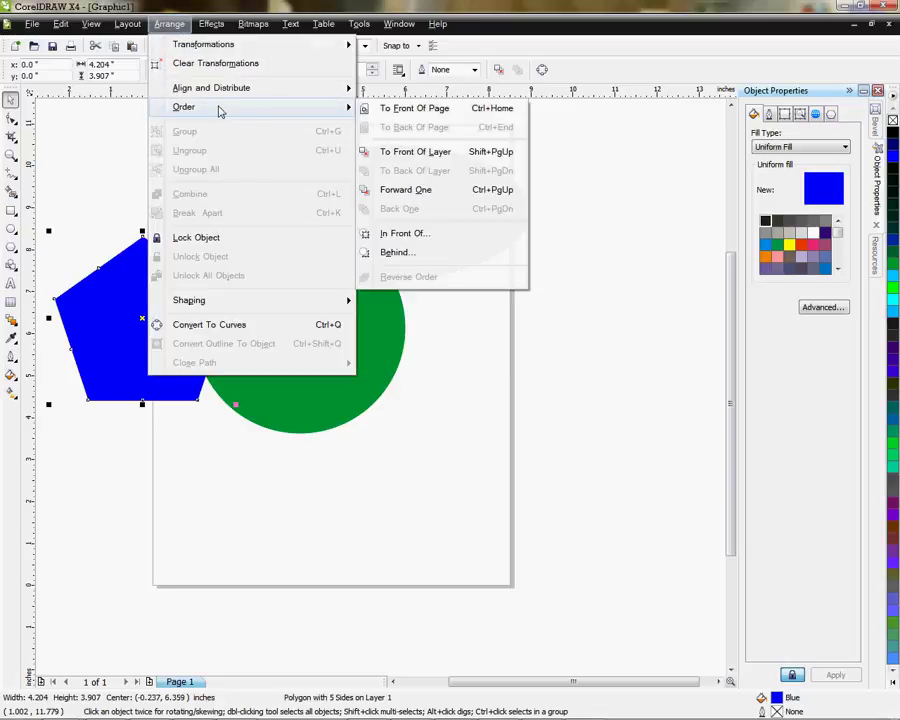
{"action": "left_click", "coordinate": [422, 191]}
{"action": "left_click_drag", "start_coordinate": [152, 323], "coordinate": [260, 359]}
Step: Shift the purple oval slightly left, then marquee-select all four shapes
{"action": "left_click_drag", "start_coordinate": [432, 160], "coordinate": [406, 197]}
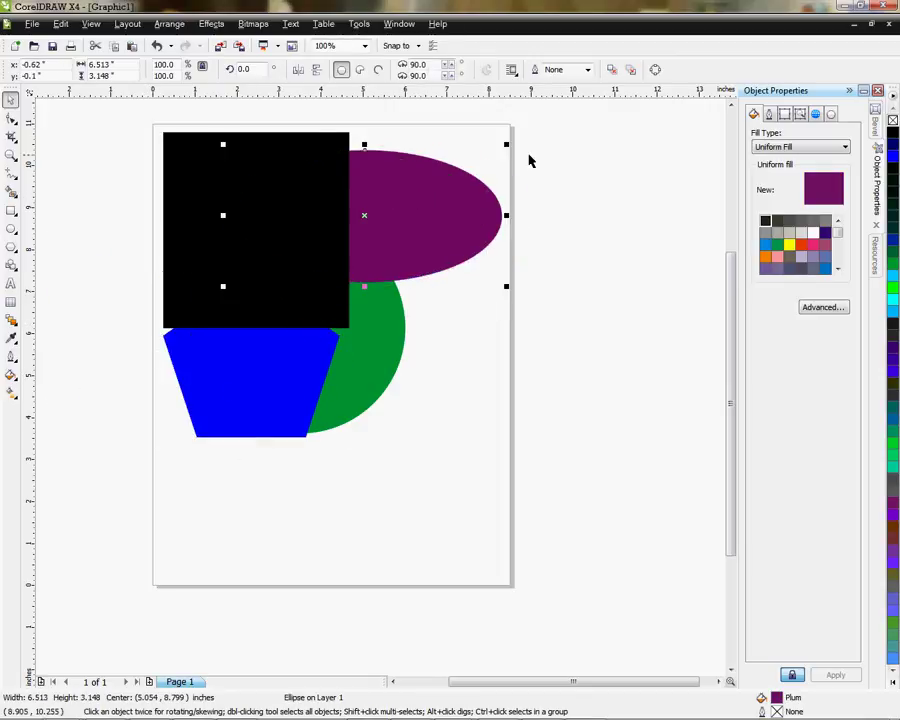
{"action": "left_click", "coordinate": [600, 176]}
{"action": "left_click_drag", "start_coordinate": [118, 124], "coordinate": [532, 508]}
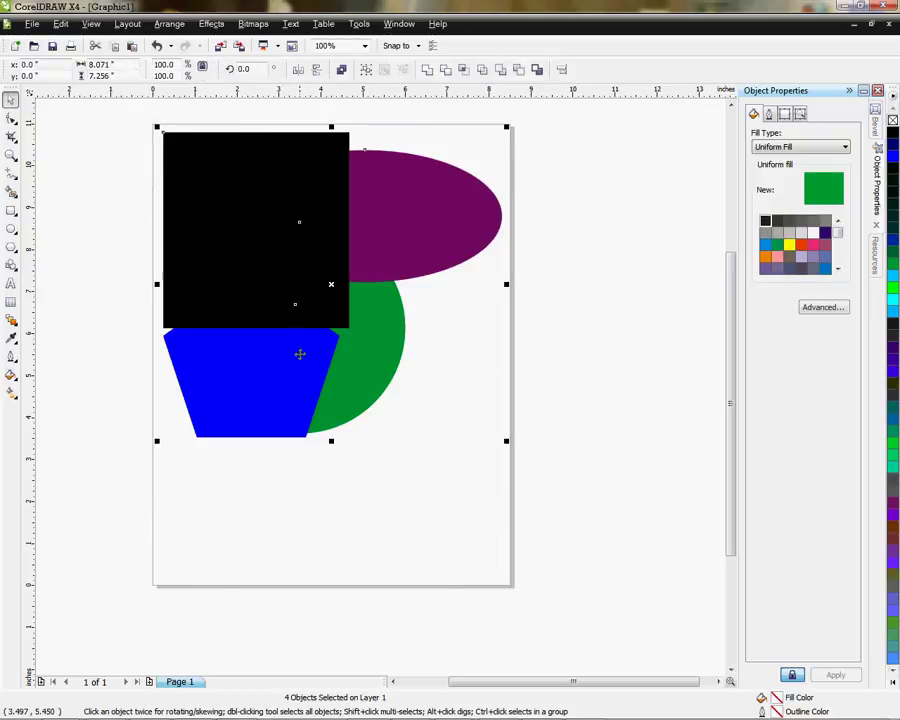
Step: Group the four shapes and move the group down and right past the page edge
{"action": "right_click", "coordinate": [332, 286]}
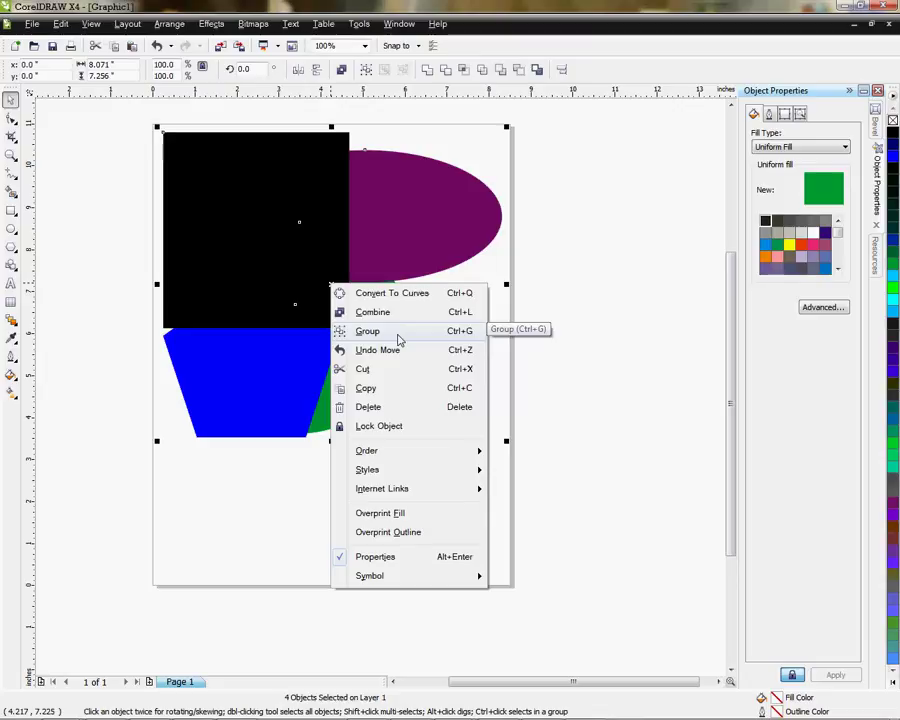
{"action": "left_click", "coordinate": [398, 340]}
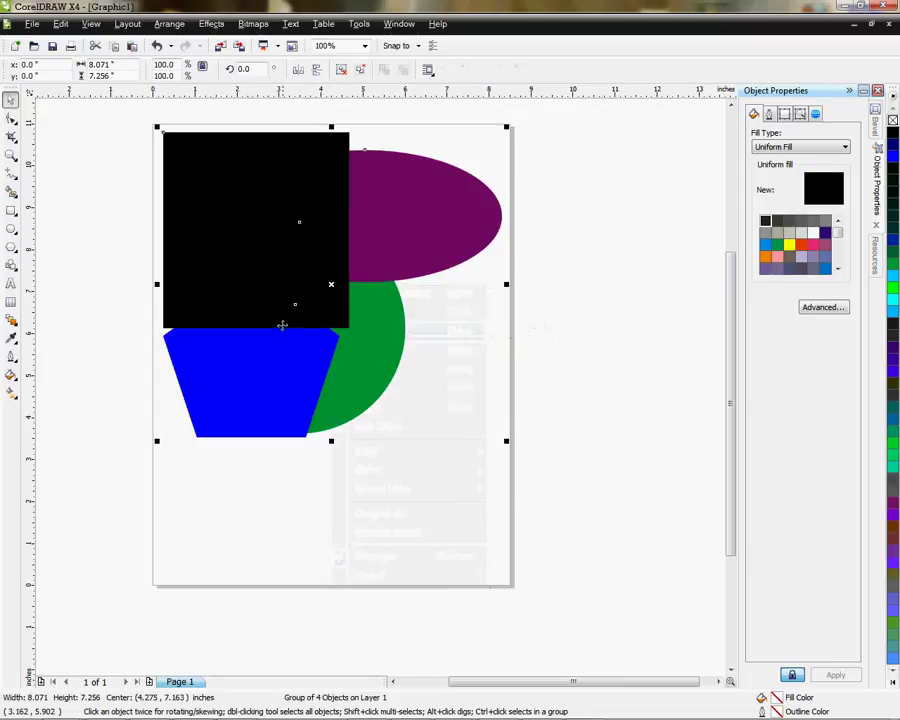
{"action": "left_click", "coordinate": [122, 251]}
{"action": "left_click_drag", "start_coordinate": [239, 253], "coordinate": [311, 383]}
{"action": "left_click", "coordinate": [399, 117]}
{"action": "left_click_drag", "start_coordinate": [410, 348], "coordinate": [466, 350]}
{"action": "left_click", "coordinate": [477, 259]}
{"action": "left_click", "coordinate": [476, 285]}
{"action": "left_click", "coordinate": [254, 395]}
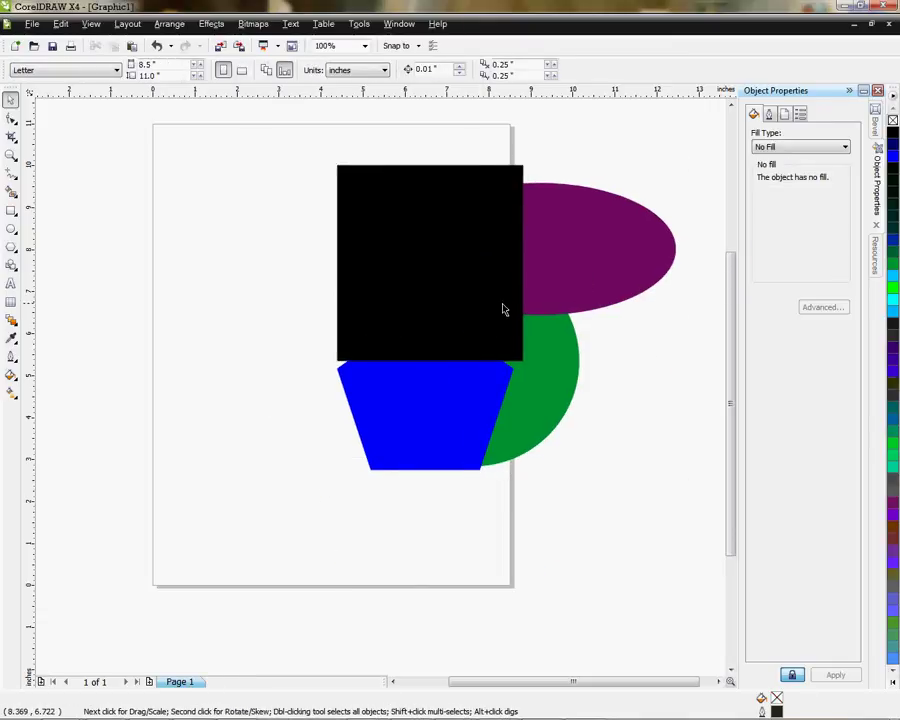
{"action": "left_click_drag", "start_coordinate": [502, 307], "coordinate": [525, 397]}
{"action": "left_click", "coordinate": [192, 244]}
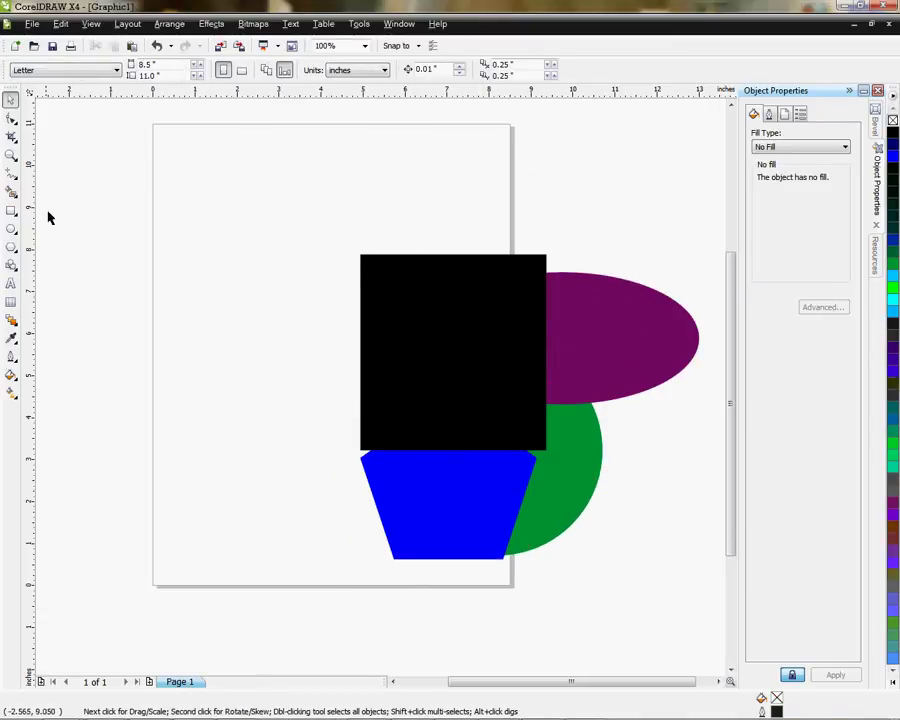
Step: Draw a 7.87 by 8.389-inch cyan rectangle with no outline covering most of the page
{"action": "left_click", "coordinate": [11, 213]}
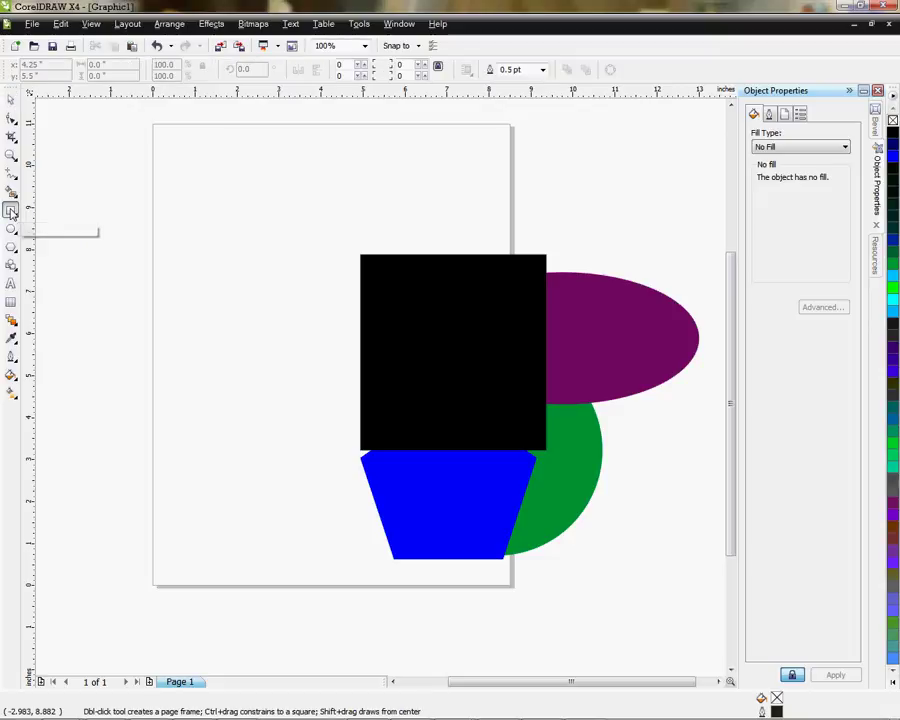
{"action": "left_click_drag", "start_coordinate": [87, 151], "coordinate": [420, 505]}
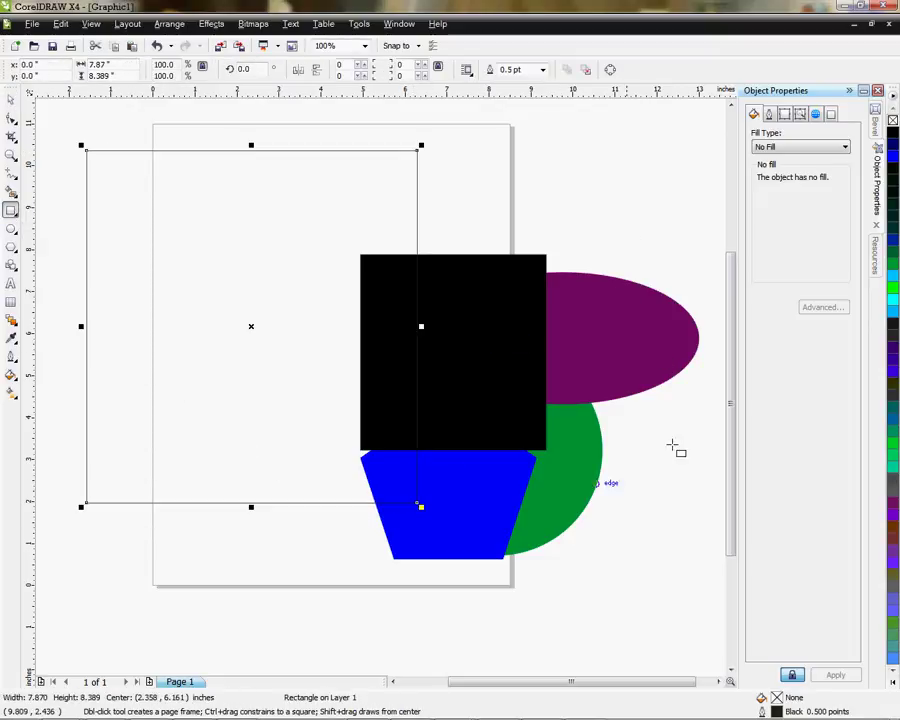
{"action": "left_click", "coordinate": [893, 306]}
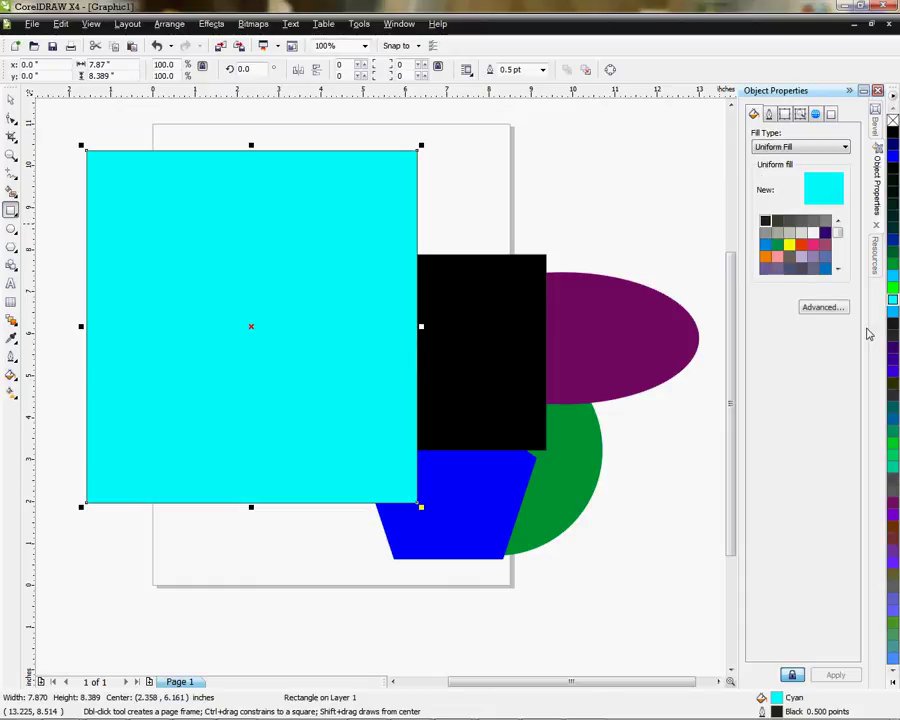
{"action": "right_click", "coordinate": [893, 120]}
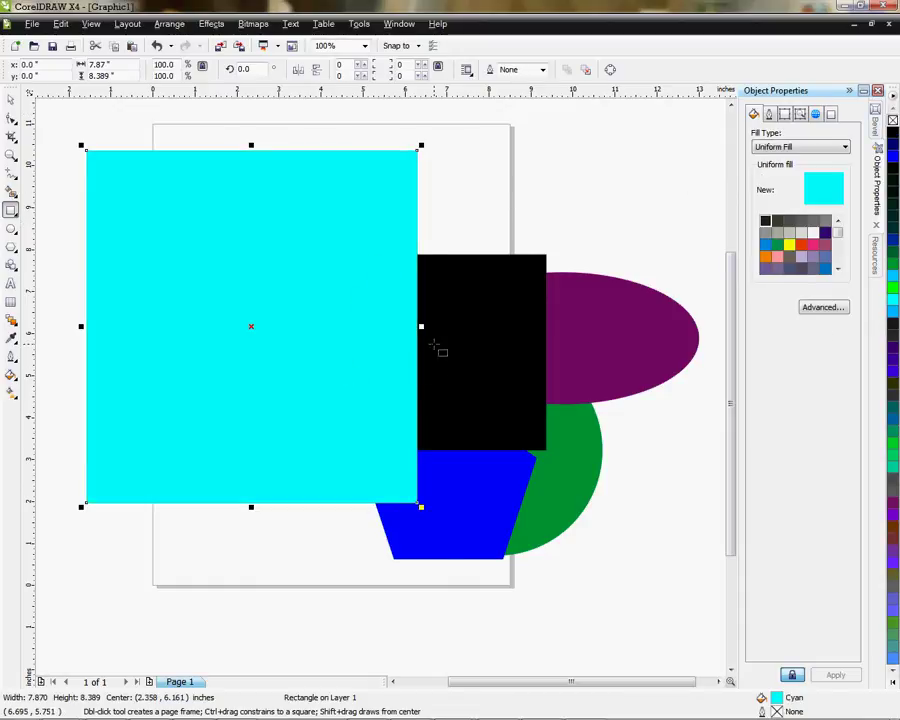
{"action": "mouse_move", "coordinate": [250, 326]}
{"action": "left_mouse_down"}
{"action": "mouse_move", "coordinate": [366, 369]}
{"action": "mouse_move", "coordinate": [303, 329]}
{"action": "mouse_move", "coordinate": [322, 322]}
{"action": "mouse_move", "coordinate": [328, 331]}
{"action": "left_mouse_up"}
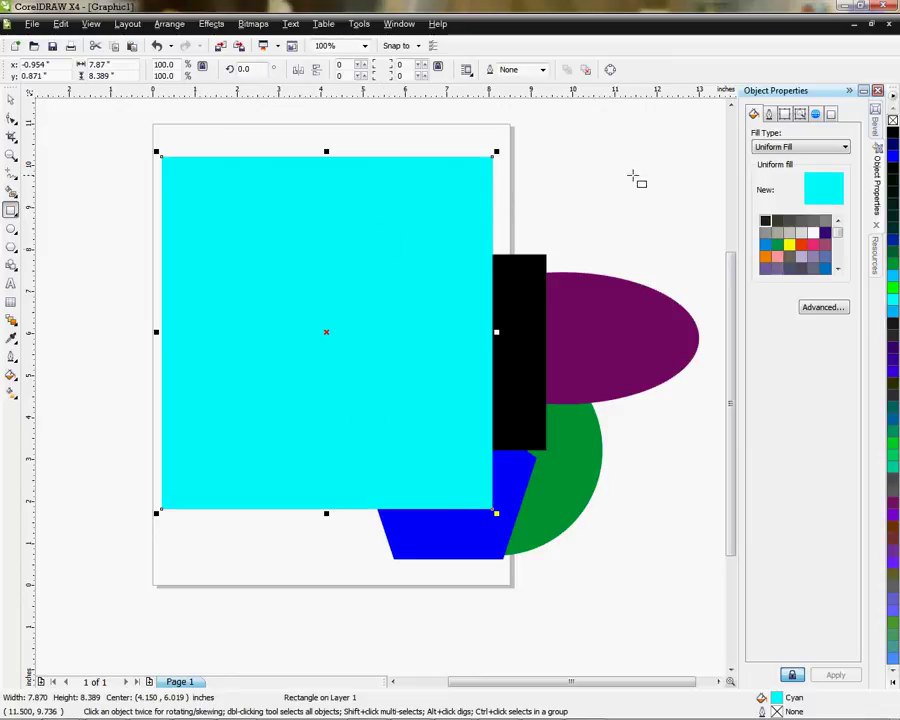
{"action": "left_click", "coordinate": [11, 99]}
{"action": "left_click", "coordinate": [538, 367]}
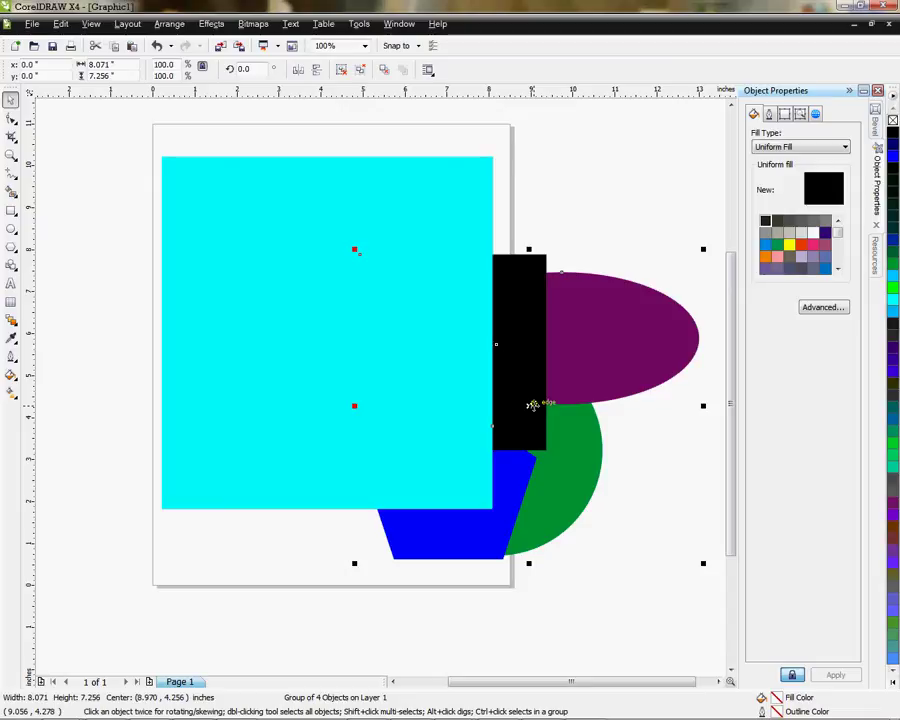
Step: Bring the four-shape group to the front of the page and move it onto the cyan rectangle
{"action": "left_click", "coordinate": [169, 23]}
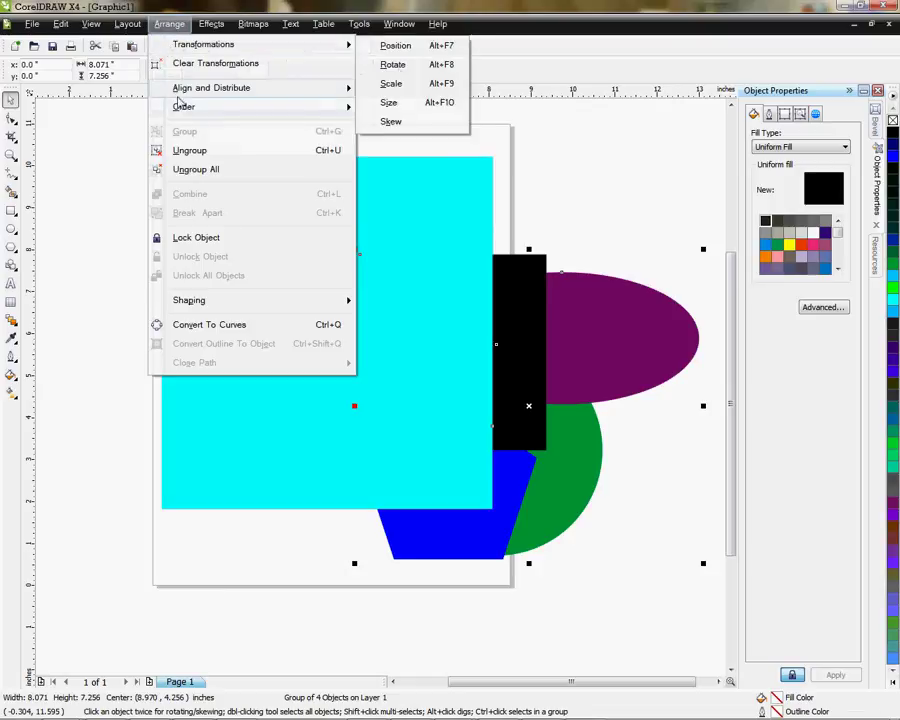
{"action": "mouse_move", "coordinate": [180, 104]}
{"action": "left_click", "coordinate": [390, 107]}
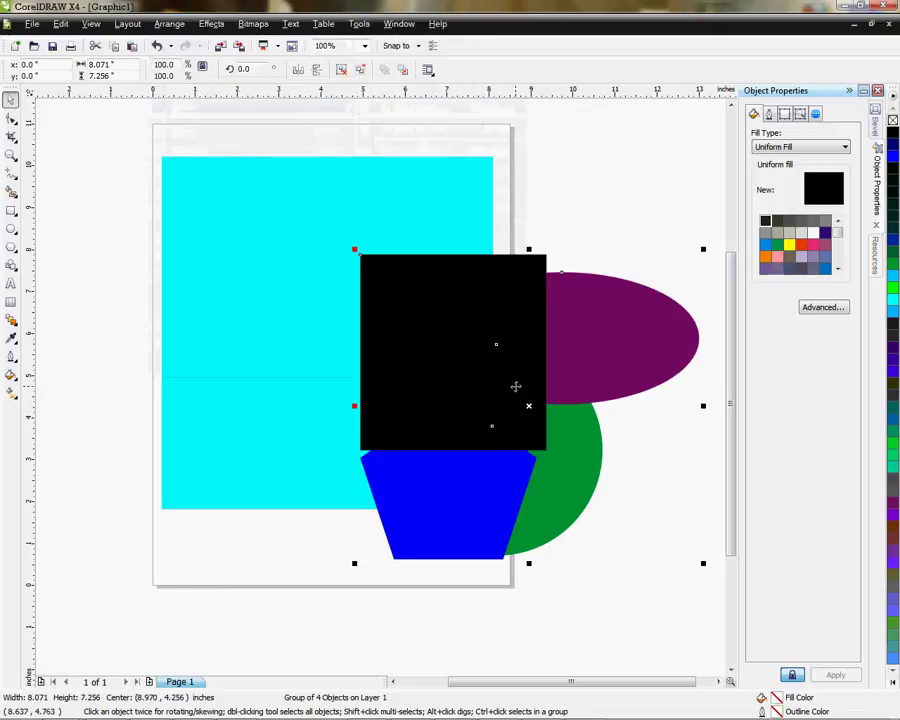
{"action": "left_click_drag", "start_coordinate": [529, 403], "coordinate": [338, 344]}
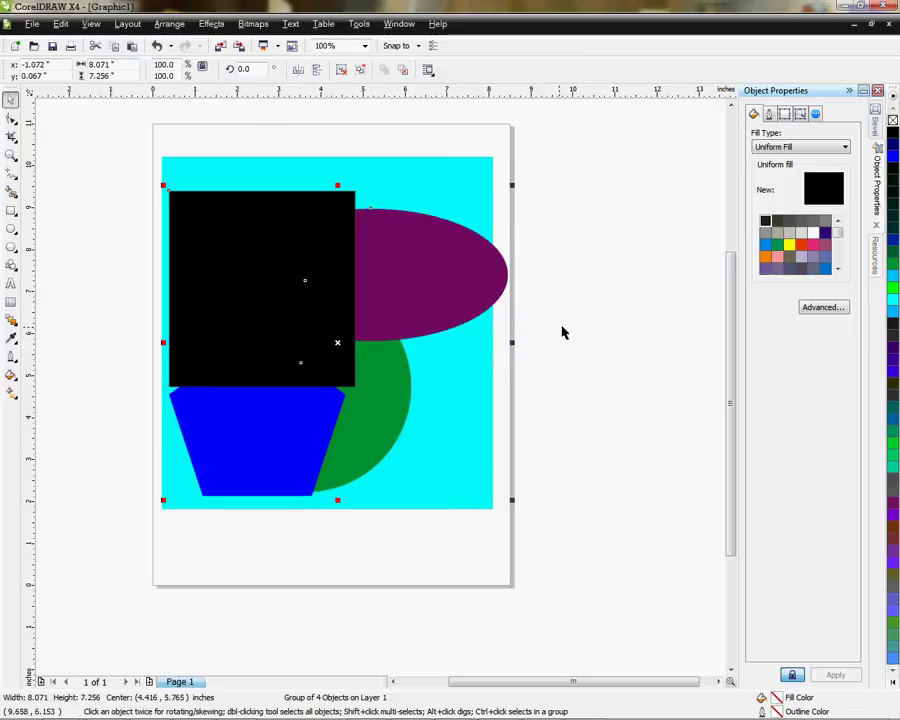